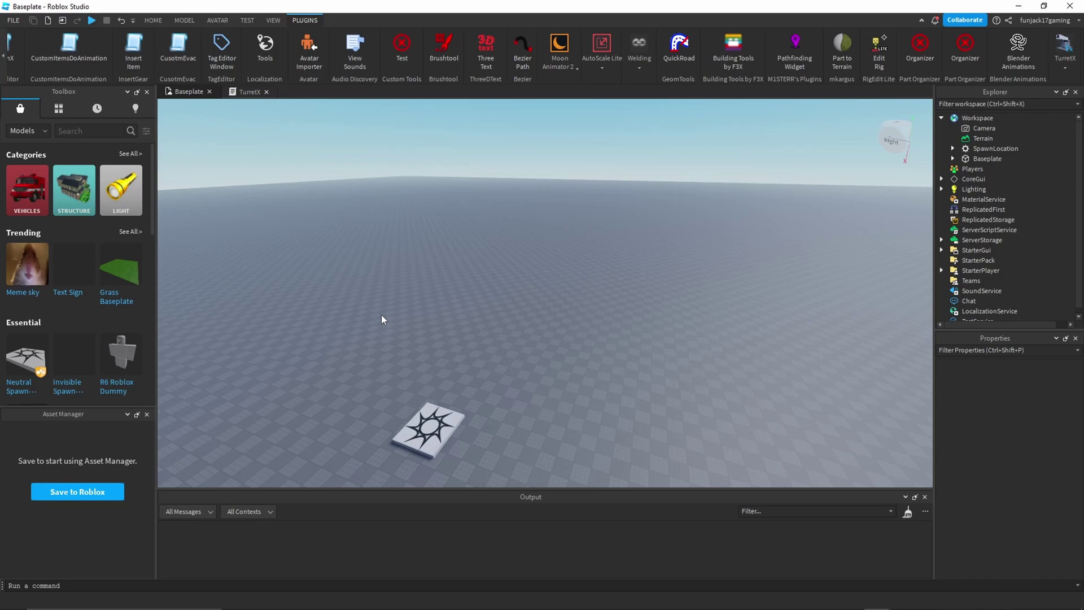
right_drag(554, 197, 553, 197)
key(w)
right_drag(876, 157, 875, 157)
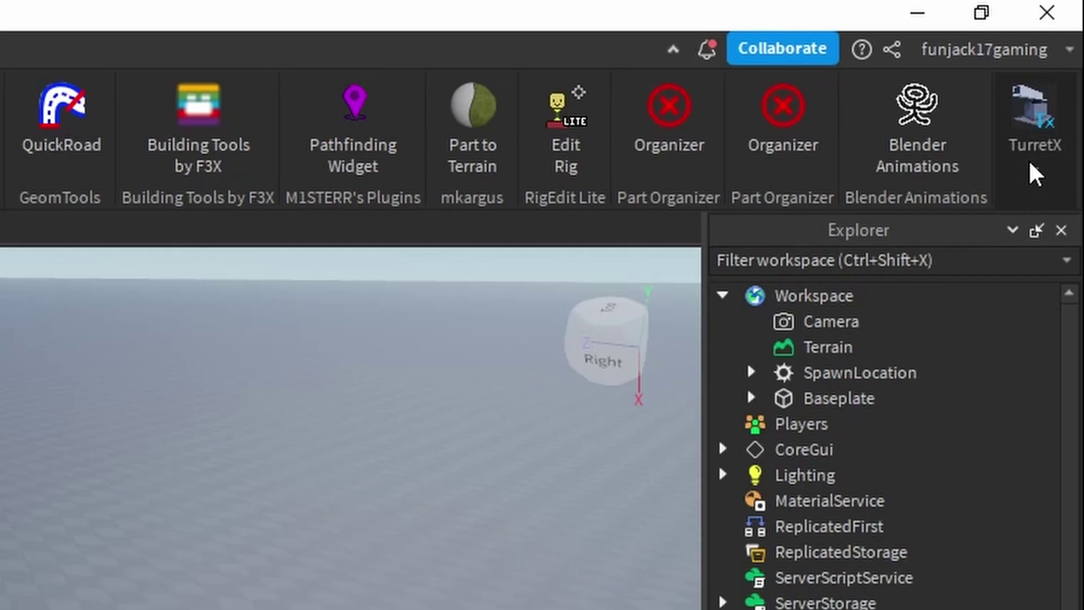
click(1030, 177)
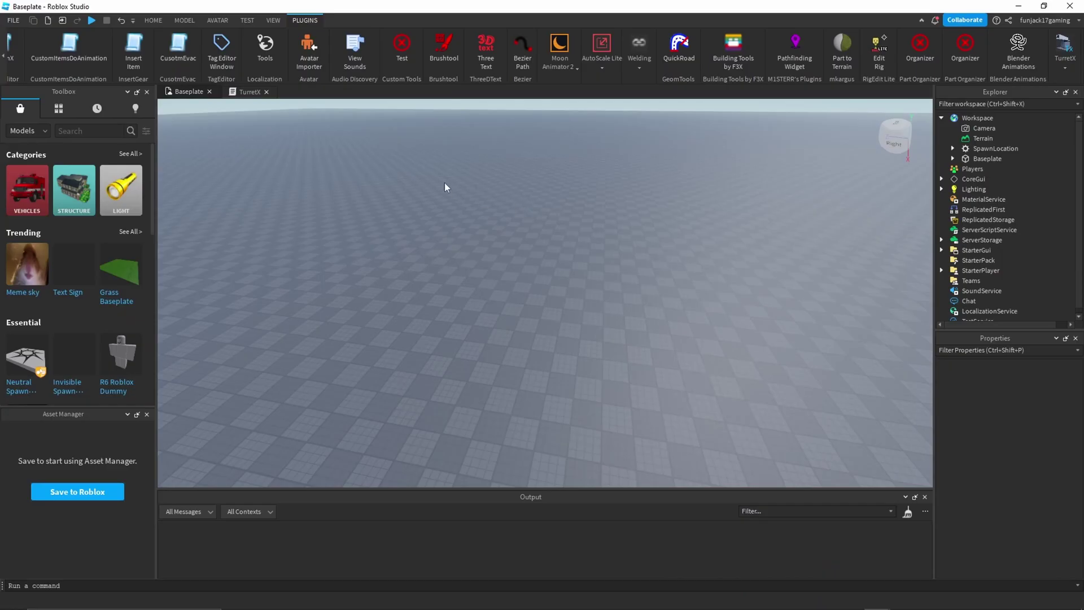
Insert a block part into the Workspace as the turret's floor platform.
right_drag(444, 184, 374, 158)
click(152, 22)
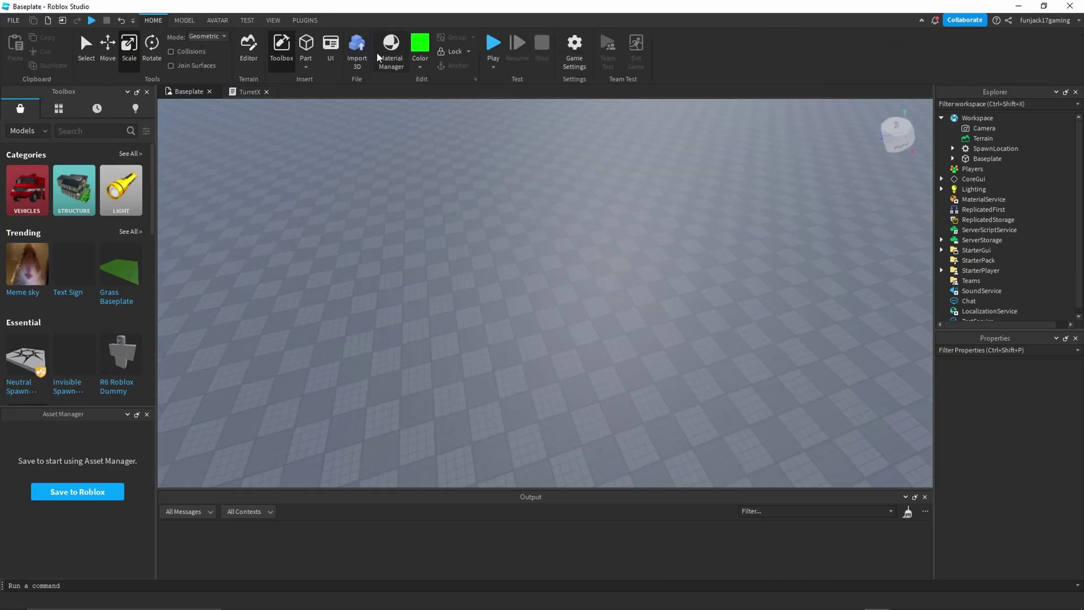
click(305, 45)
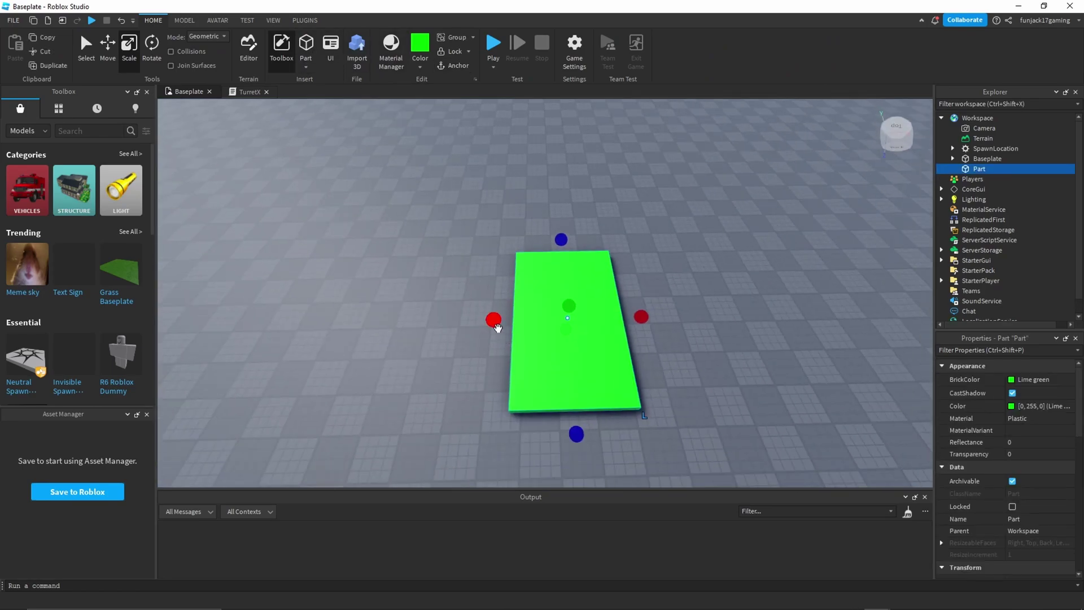
scroll(515, 234, up, 5)
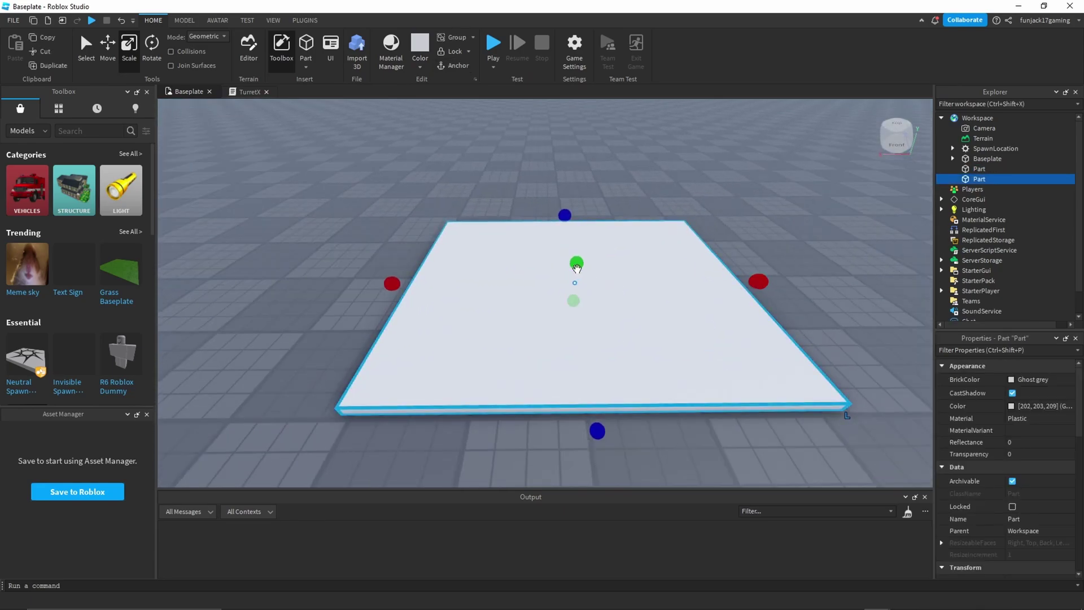
Resize the copy of the platform part into a small, low base block for the turret.
drag(577, 265, 575, 252)
drag(758, 281, 587, 267)
drag(516, 384, 509, 322)
right_drag(508, 321, 539, 298)
Duplicate the small base block and stretch the copy taller to form the turret body.
key(ctrl+d)
drag(539, 296, 543, 243)
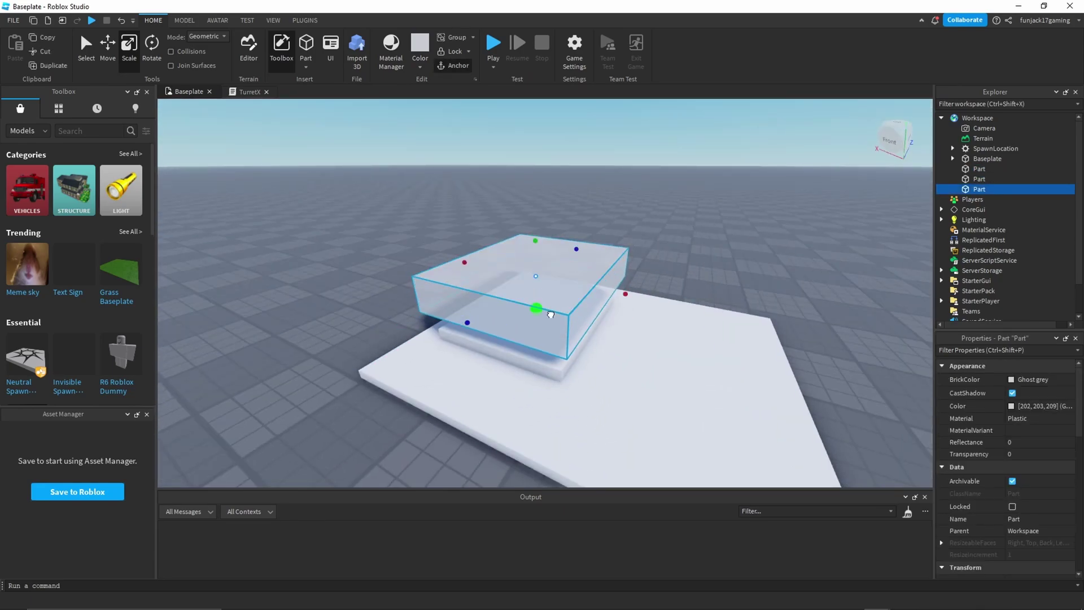
right_drag(551, 320, 612, 230)
click(592, 244)
Duplicate the turret body, raise the copy, and scale it narrower and longer into a barrel.
click(511, 282)
key(ctrl+d)
right_drag(511, 283, 532, 286)
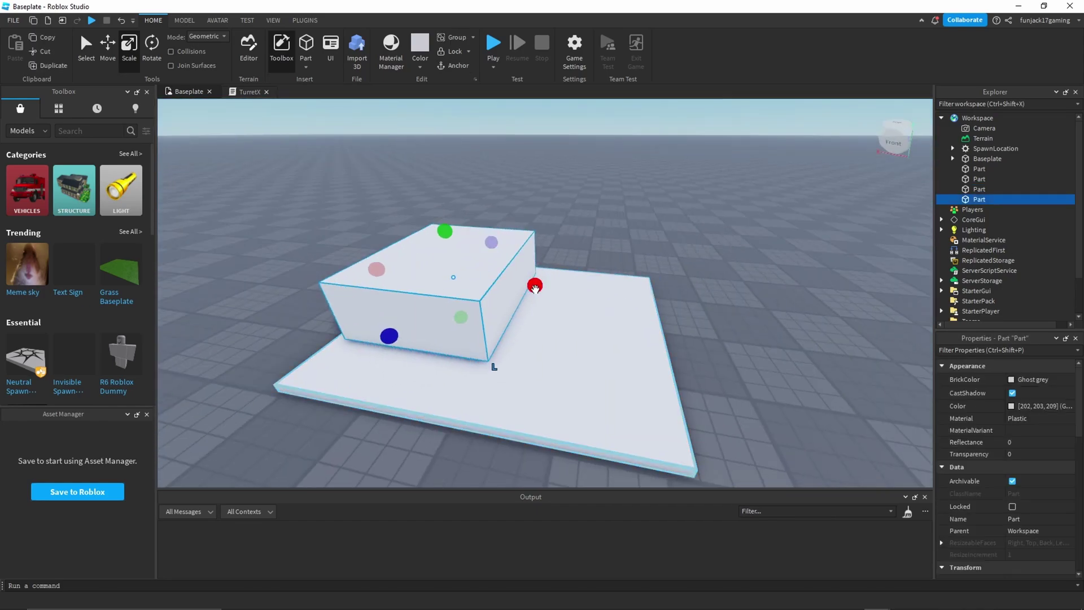
ctrl+drag(532, 286, 486, 288)
drag(486, 242, 477, 250)
click(112, 52)
drag(420, 187, 410, 130)
click(129, 52)
drag(361, 274, 302, 314)
drag(397, 203, 399, 220)
right_drag(400, 220, 317, 226)
Resize the turret body block beneath the barrel.
click(111, 53)
right_drag(491, 186, 491, 226)
click(452, 350)
key(ctrl+3)
drag(359, 339, 407, 326)
right_drag(406, 327, 570, 271)
scroll(570, 271, up, 3)
drag(480, 287, 543, 290)
Shrink the low base block so that it fits underneath the turret body.
click(525, 308)
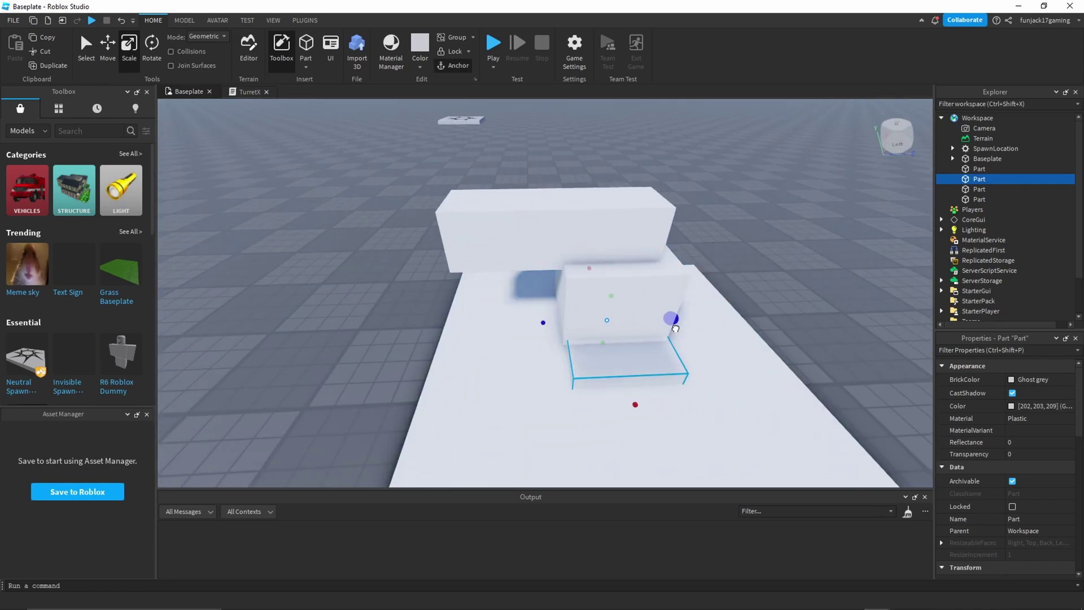
drag(635, 404, 639, 358)
scroll(495, 331, up, 3)
right_drag(638, 358, 576, 218)
Duplicate the barrel and scale the copy into a smaller muzzle plate inset in the barrel's front face.
click(495, 332)
scroll(576, 218, down, 5)
click(575, 218)
scroll(478, 326, up, 5)
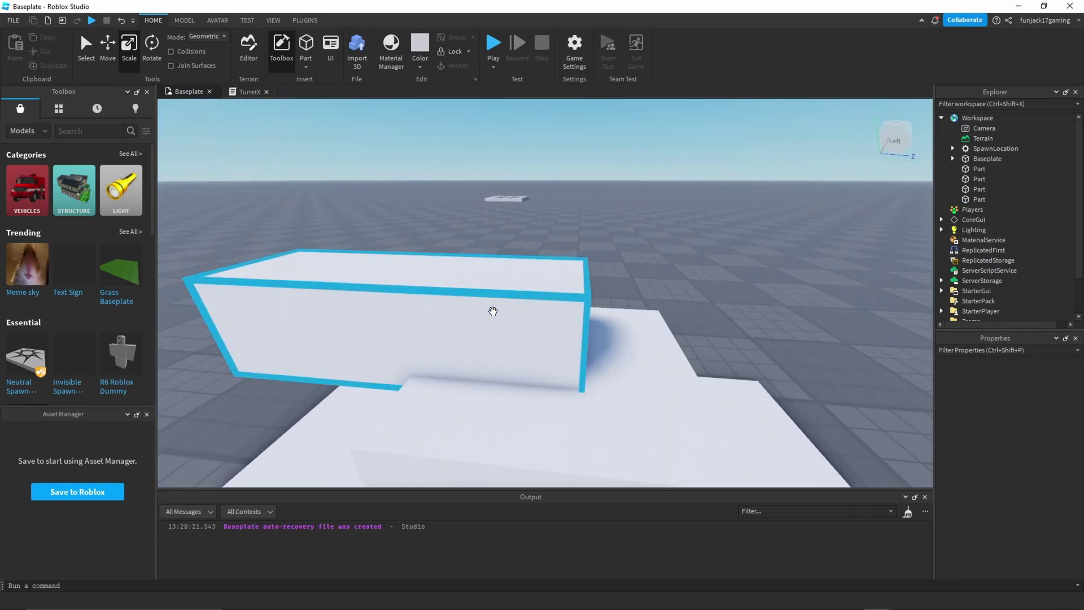
scroll(478, 325, down, 5)
right_drag(478, 325, 215, 367)
click(522, 302)
key(ctrl+d)
scroll(215, 368, up, 4)
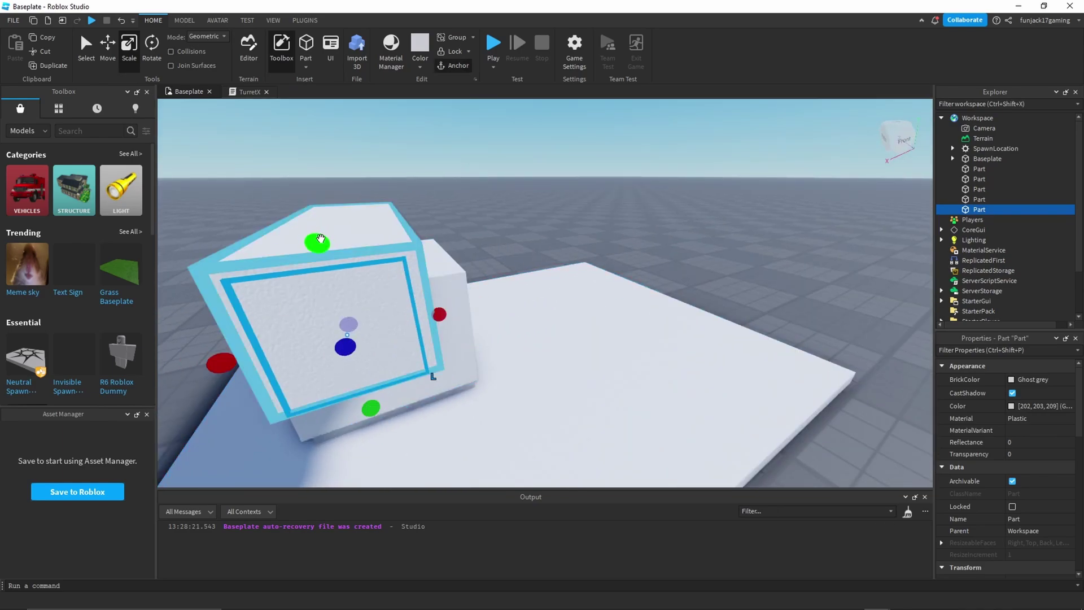
right_drag(336, 281, 477, 302)
scroll(476, 303, up, 3)
Color the floor platform Fossil.
click(420, 67)
click(552, 264)
right_click(387, 247)
right_drag(380, 222, 508, 350)
click(508, 350)
click(420, 67)
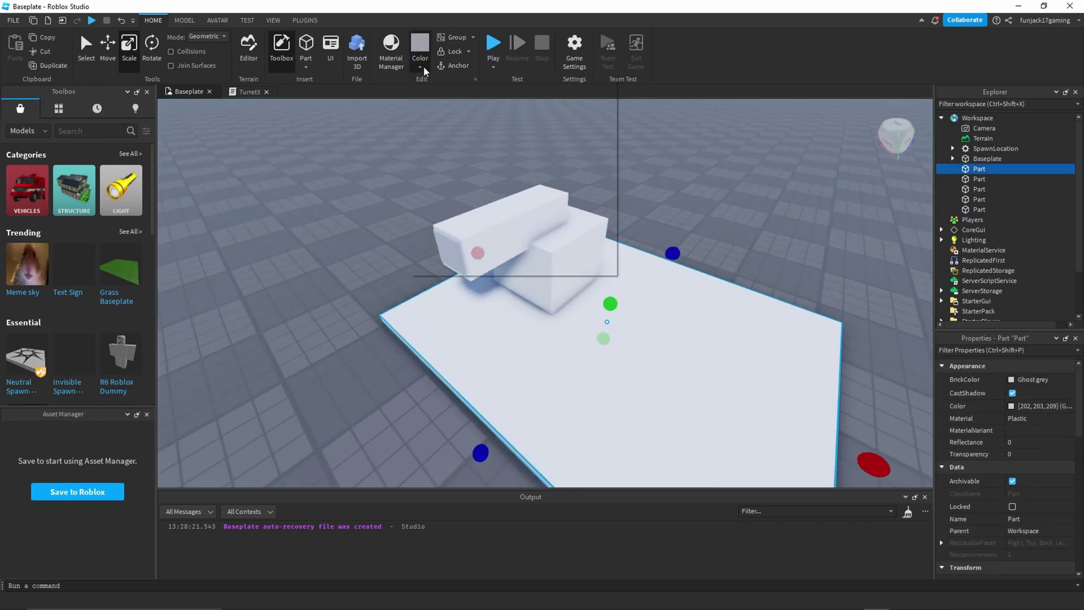
Color the turret body Smoky grey and the low base block beneath it Black.
click(543, 293)
click(419, 66)
click(536, 264)
click(523, 257)
click(420, 67)
click(521, 265)
Color the barrel Medium stone grey and the muzzle plate on its front black.
click(463, 282)
click(420, 67)
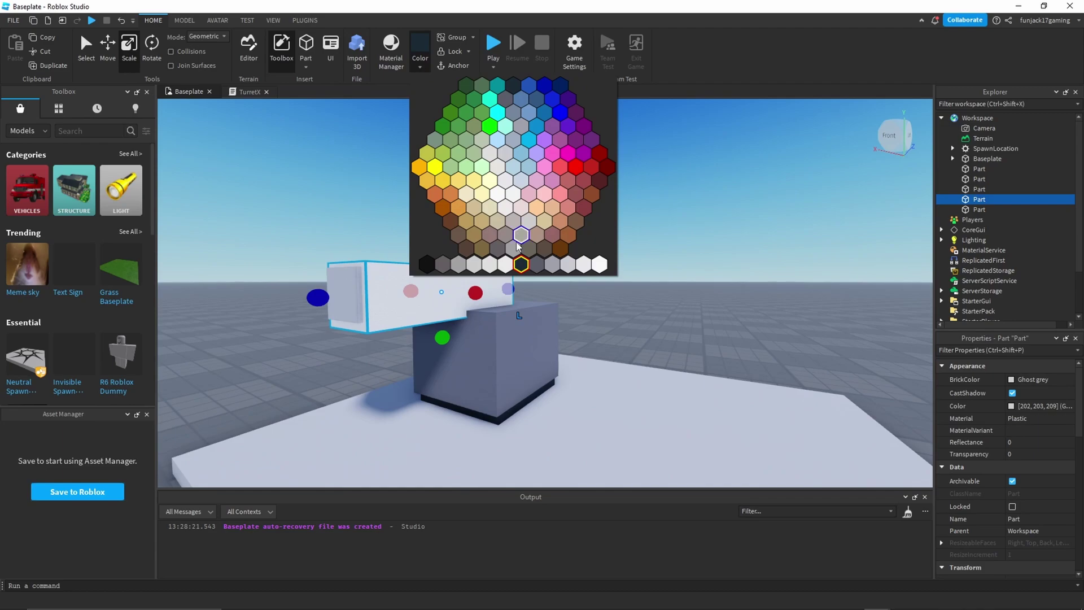
click(595, 235)
scroll(595, 235, down, 5)
right_drag(595, 235, 605, 180)
click(605, 180)
click(420, 66)
click(427, 264)
click(334, 232)
Insert a VehicleSeat object into the Workspace and place it on the platform beside the turret.
right_click(977, 117)
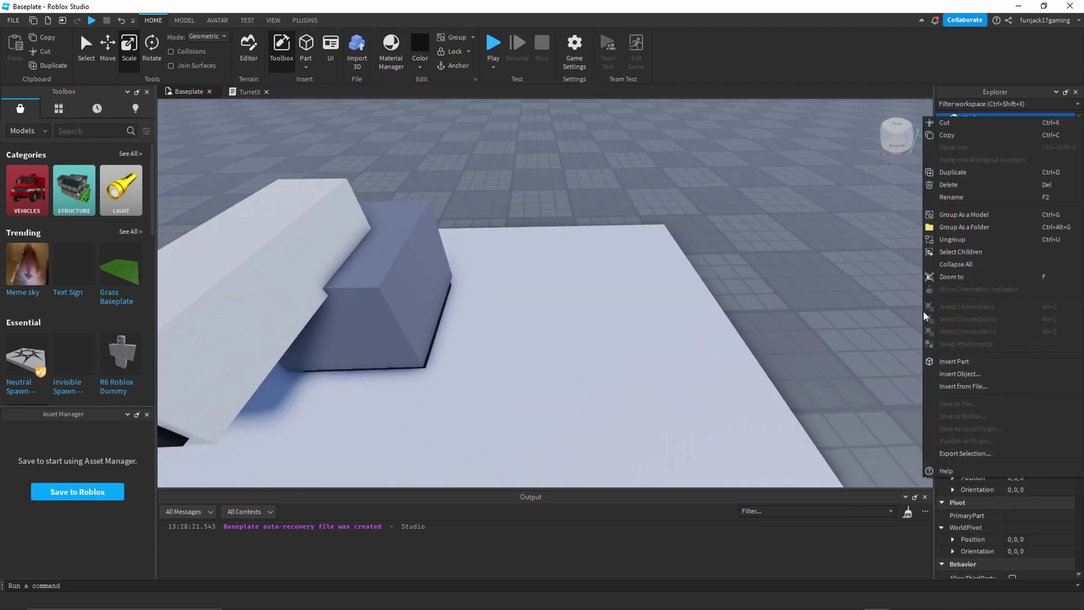
click(959, 373)
click(234, 126)
click(621, 182)
right_drag(694, 237, 628, 248)
scroll(627, 248, down, 3)
scroll(629, 252, down, 4)
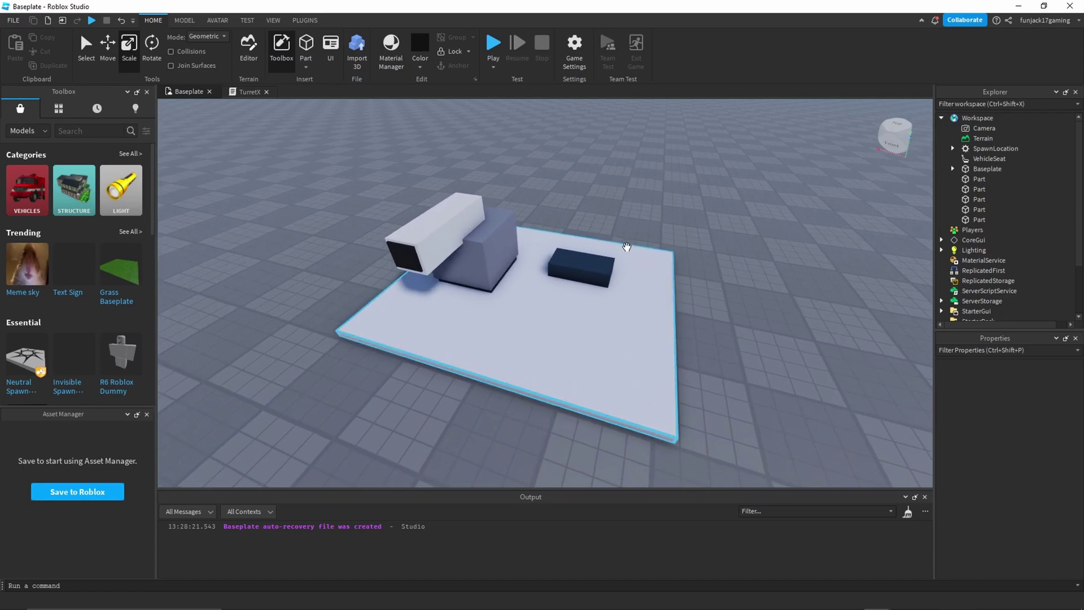
scroll(626, 246, up, 5)
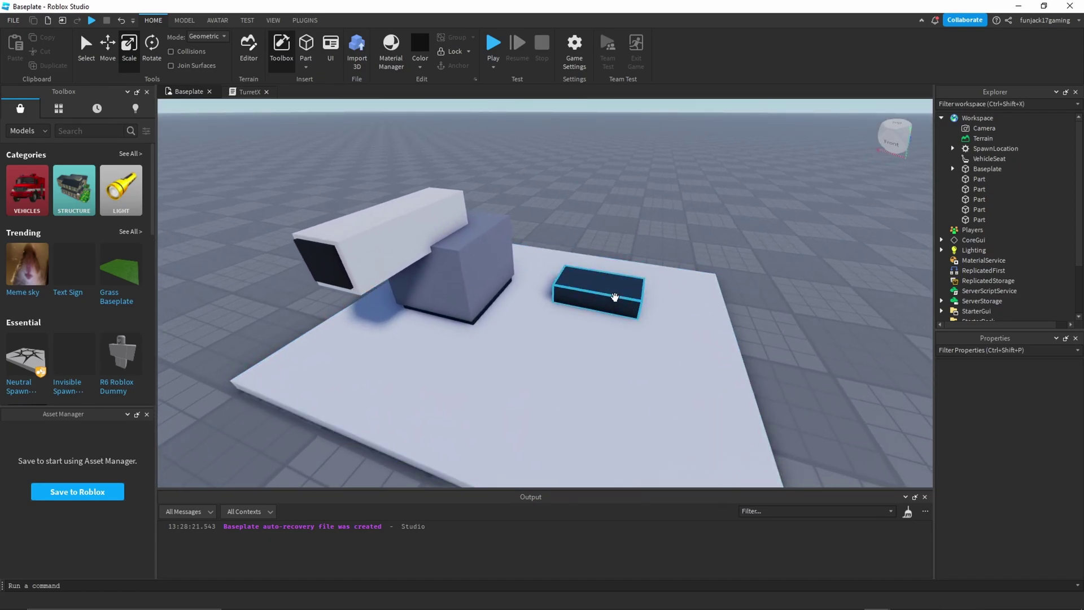
Examine the VehicleSeat, muzzle plate, barrel, turret body and low base block by selecting them one after another.
click(614, 296)
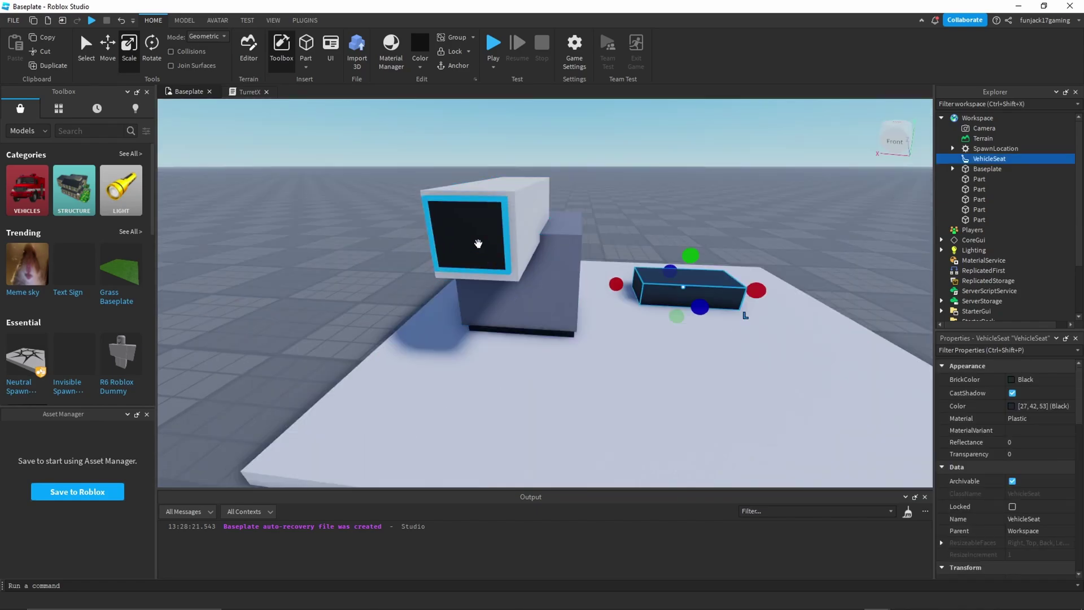
click(463, 235)
right_drag(537, 285, 572, 270)
right_drag(432, 258, 517, 278)
click(518, 279)
mouse_move(352, 296)
right_down()
mouse_move(335, 306)
mouse_move(341, 288)
right_up()
click(491, 312)
scroll(341, 287, down, 2)
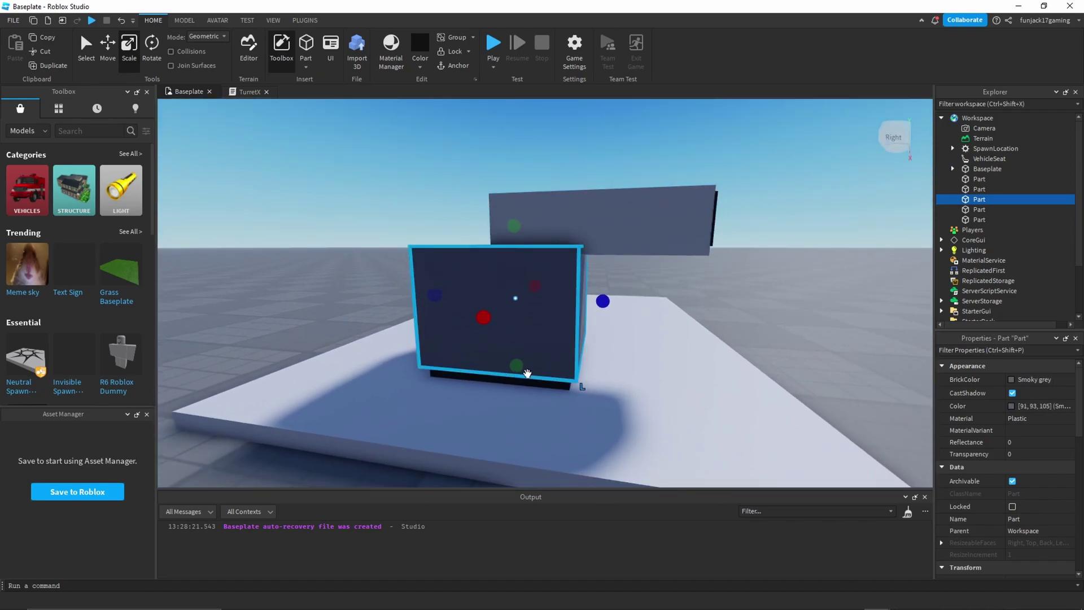
ctrl+click(536, 382)
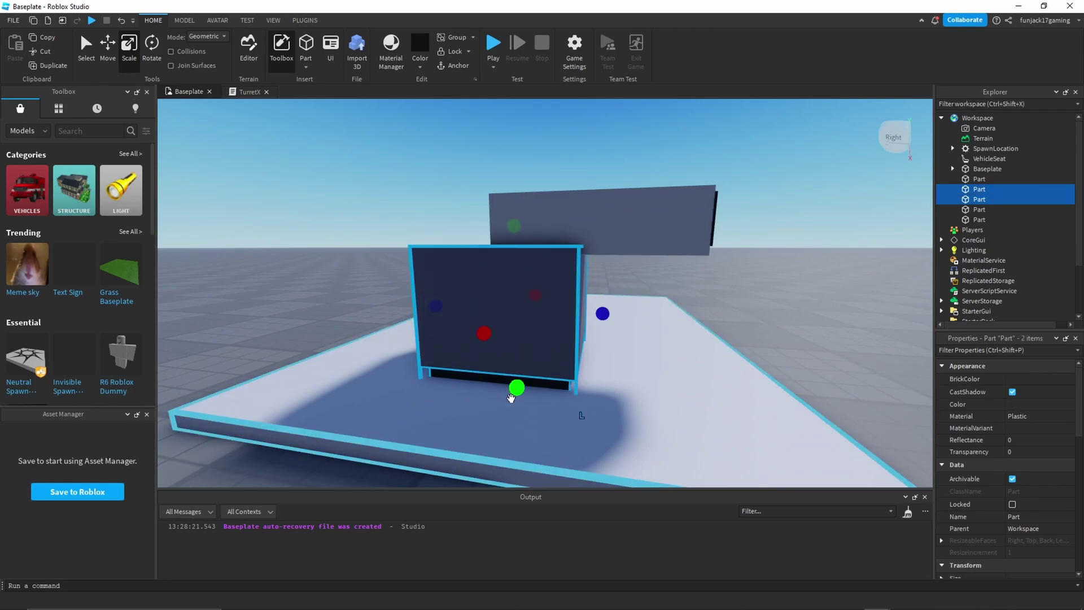
click(689, 363)
click(527, 378)
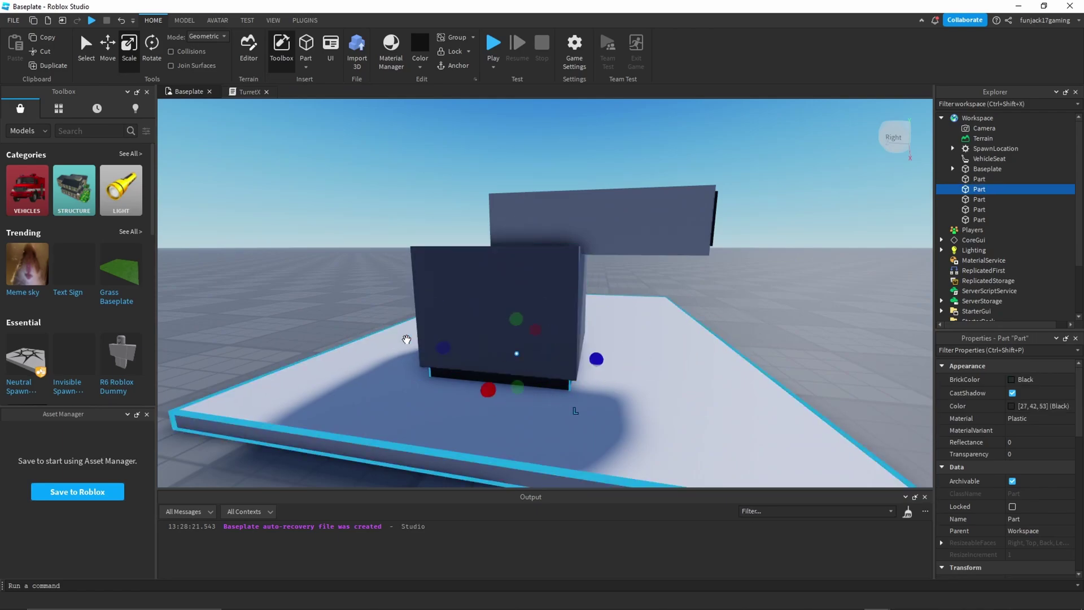
right_drag(402, 337, 400, 344)
scroll(400, 344, down, 3)
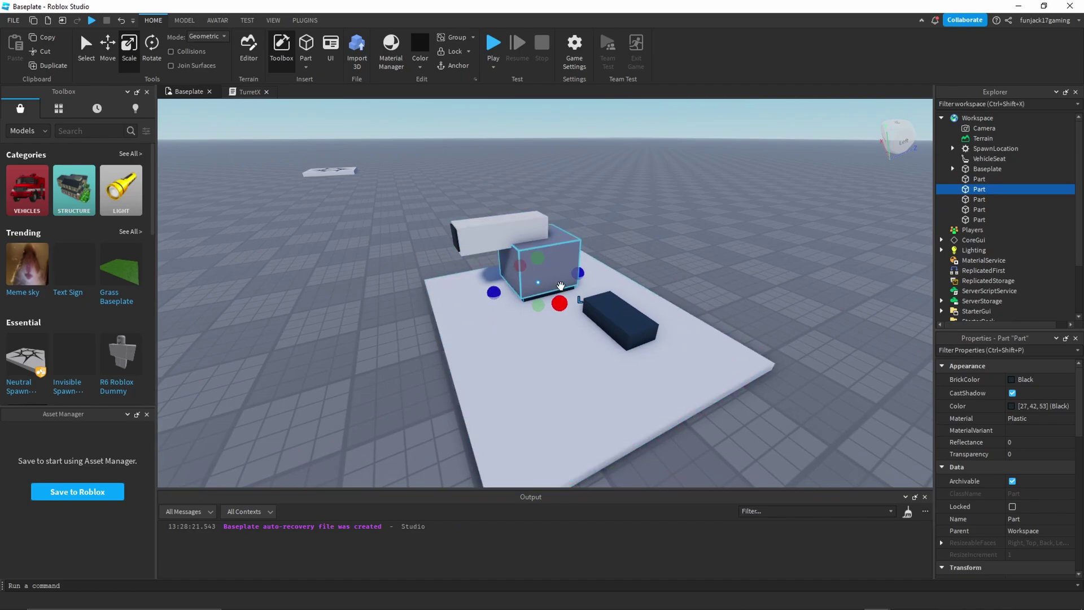
right_drag(594, 203, 594, 203)
click(293, 293)
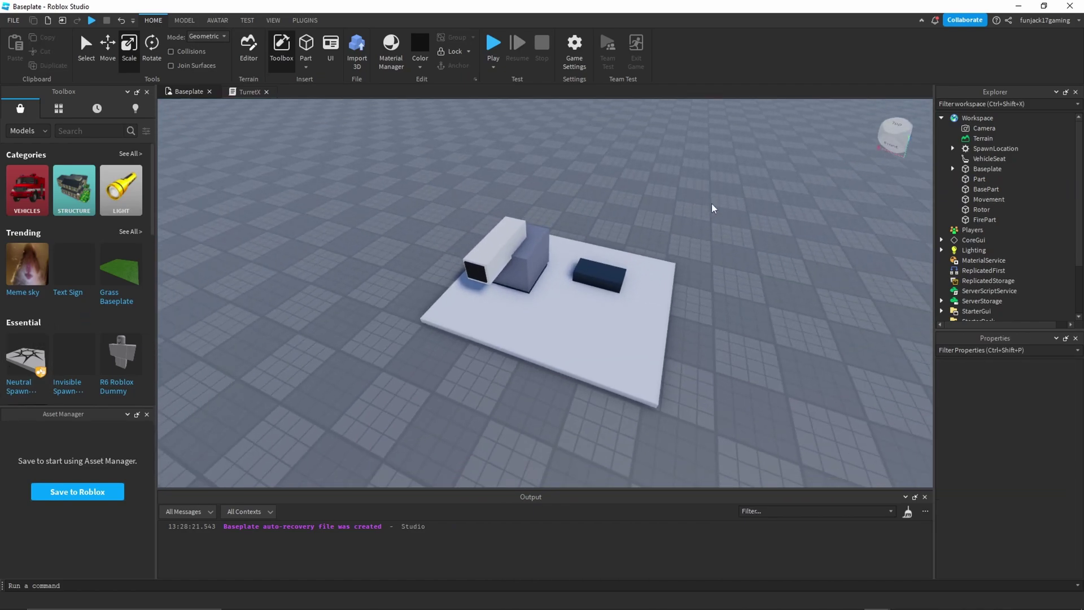
Check the names of the barrel, seat, turret body and floor platform in the Workspace.
click(496, 247)
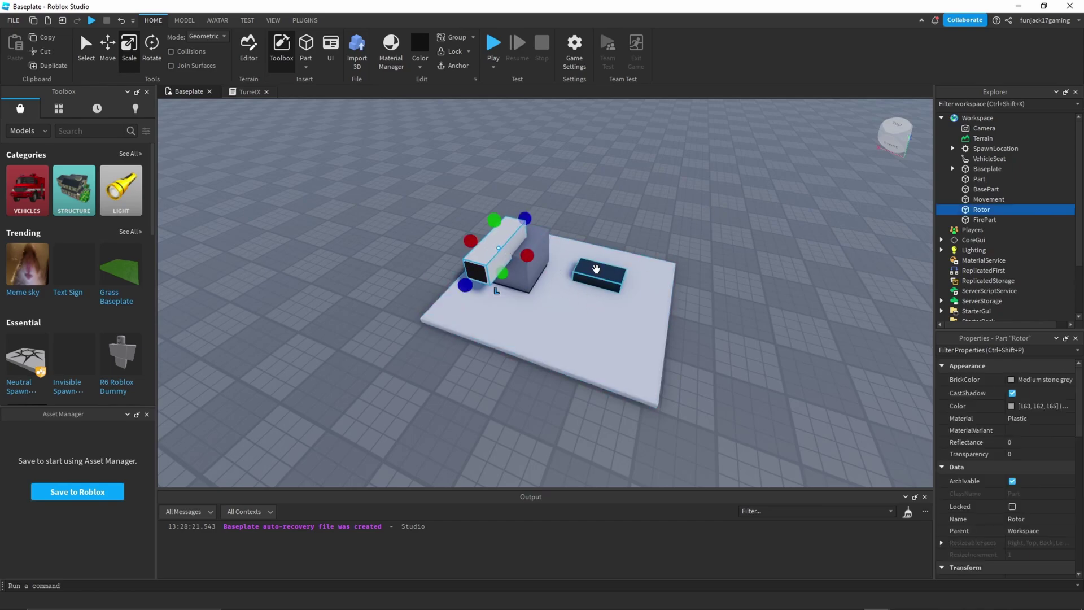
click(597, 269)
click(526, 263)
click(603, 308)
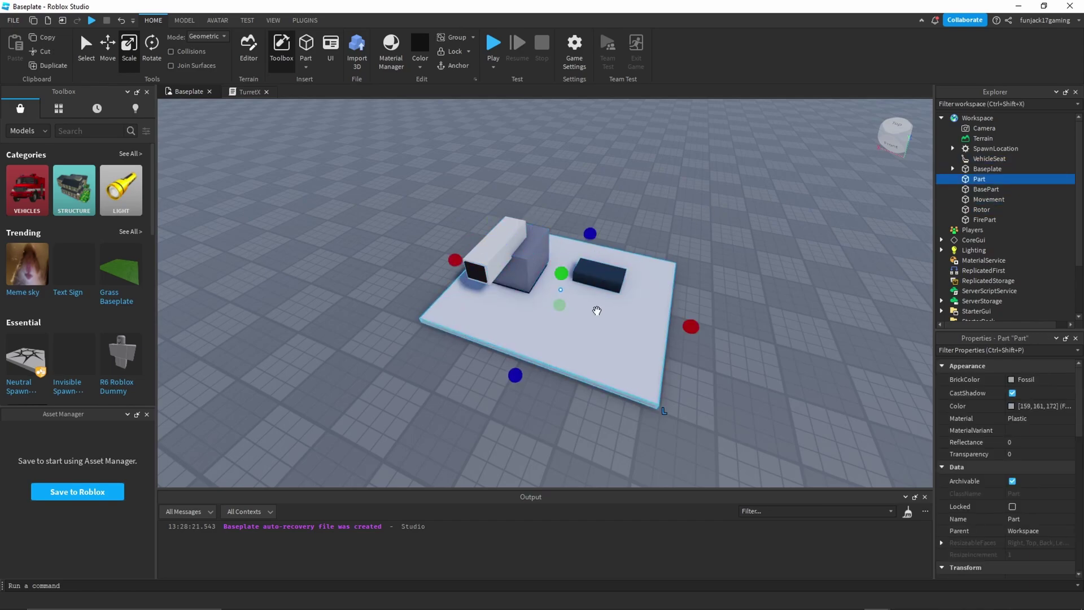
Group all turret parts, the VehicleSeat and the platform as a model and rename it Turret.
right_drag(658, 197, 658, 198)
key(a)
key(s)
click(745, 243)
drag(784, 418, 441, 197)
right_click(968, 197)
click(970, 291)
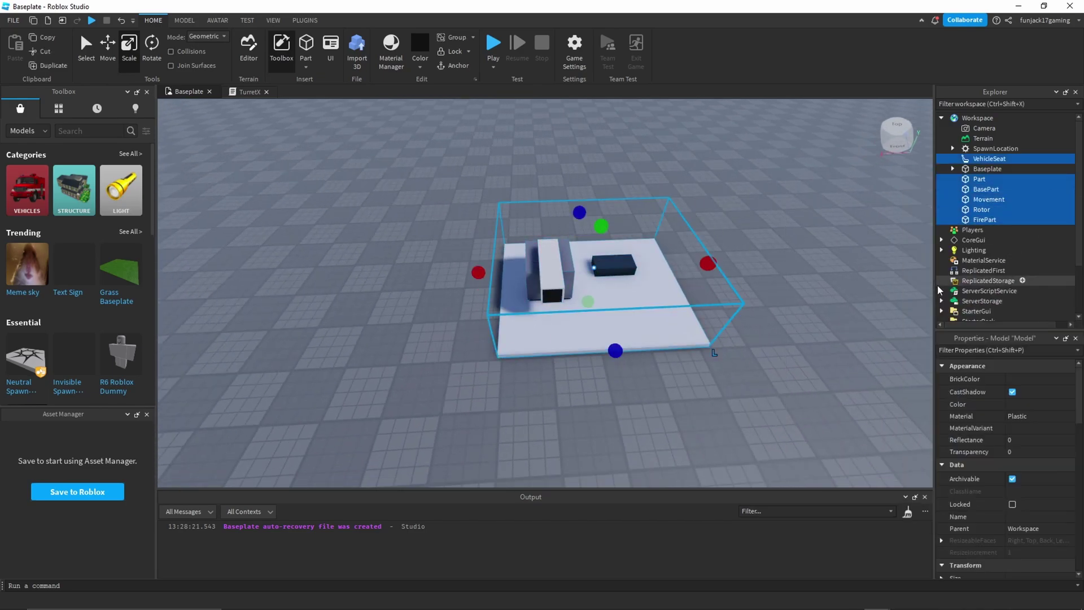
right_click(974, 160)
click(958, 241)
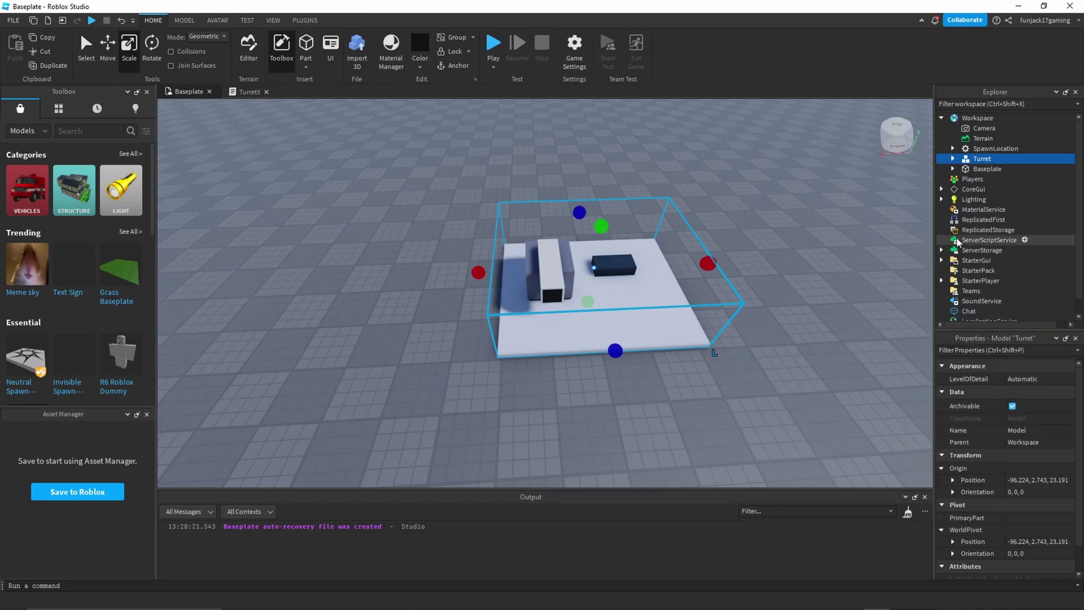
Deselect the Turret model and open the TurretX plugin's list of tools.
key(d)
right_drag(629, 158, 477, 288)
right_drag(365, 271, 365, 239)
scroll(365, 240, up, 3)
scroll(365, 240, down, 2)
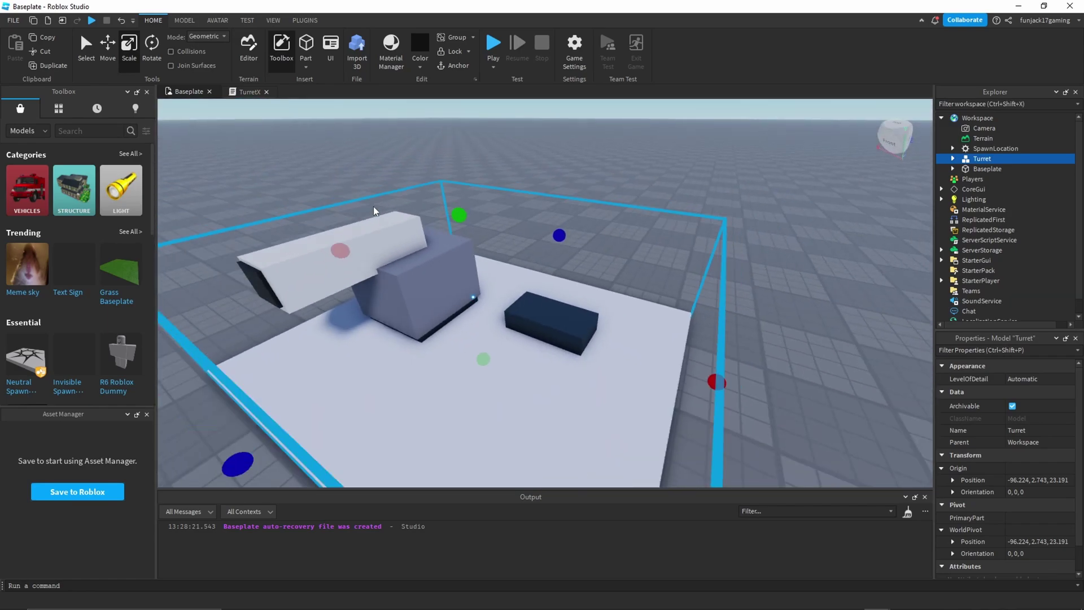
click(310, 23)
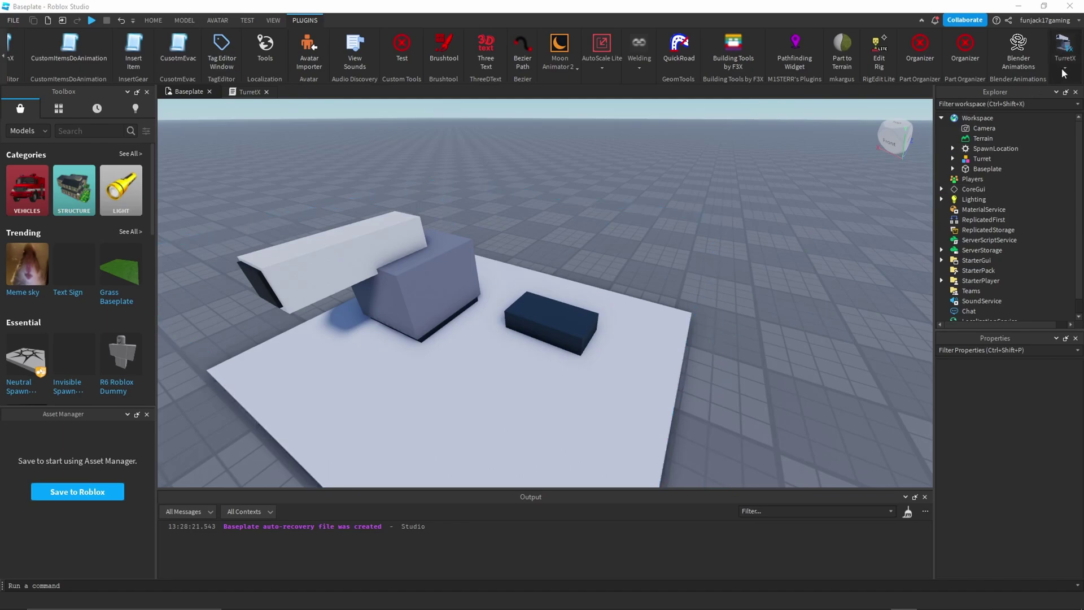
click(1063, 74)
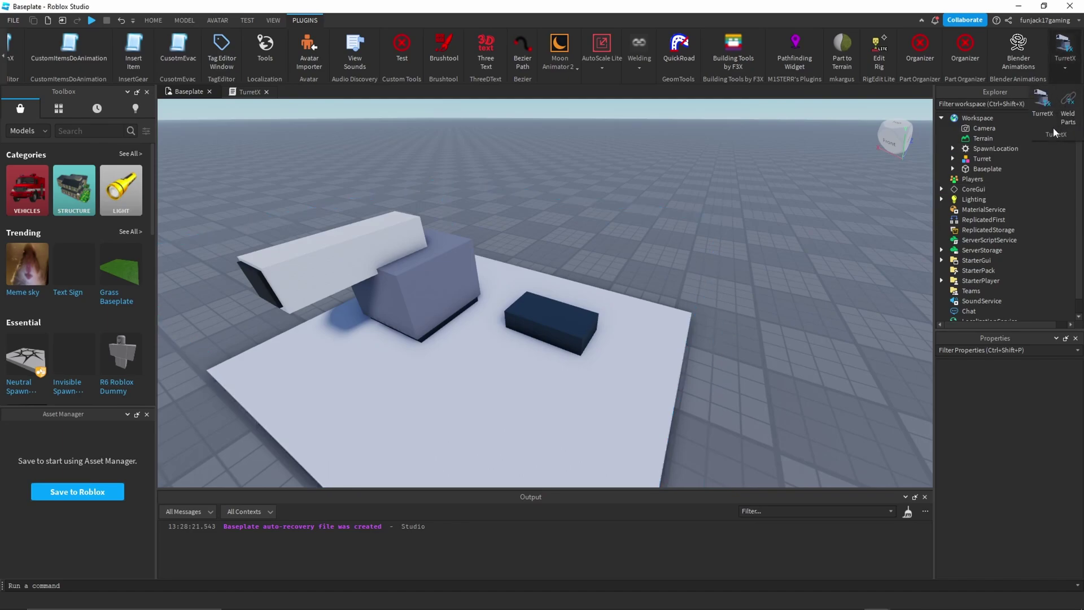
Weld the floor platform, BasePart and VehicleSeat together with TurretX's Weld Parts tool.
right_drag(586, 201, 586, 211)
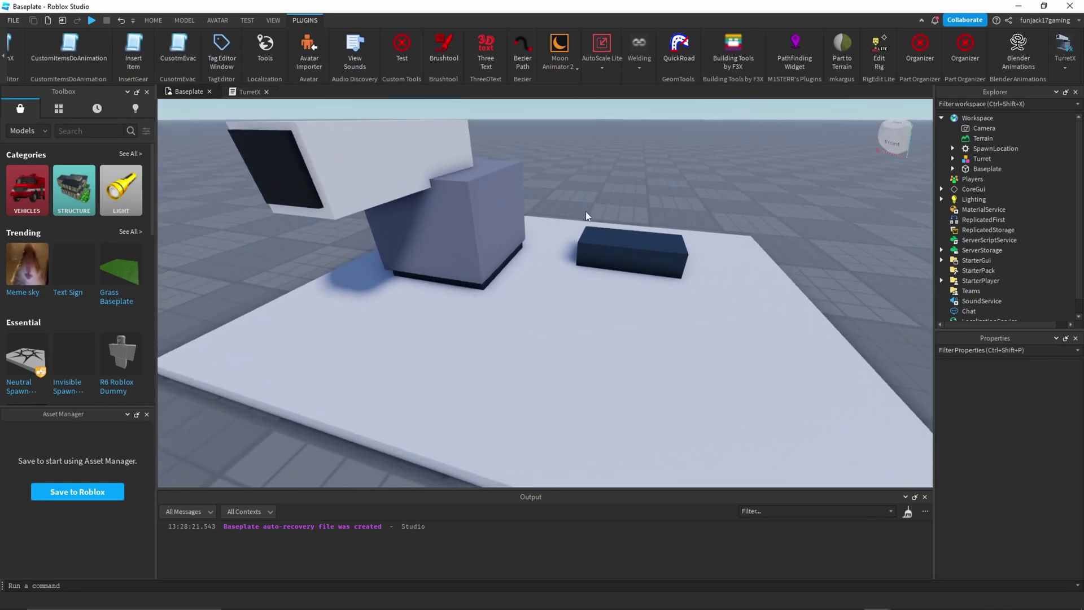
click(539, 323)
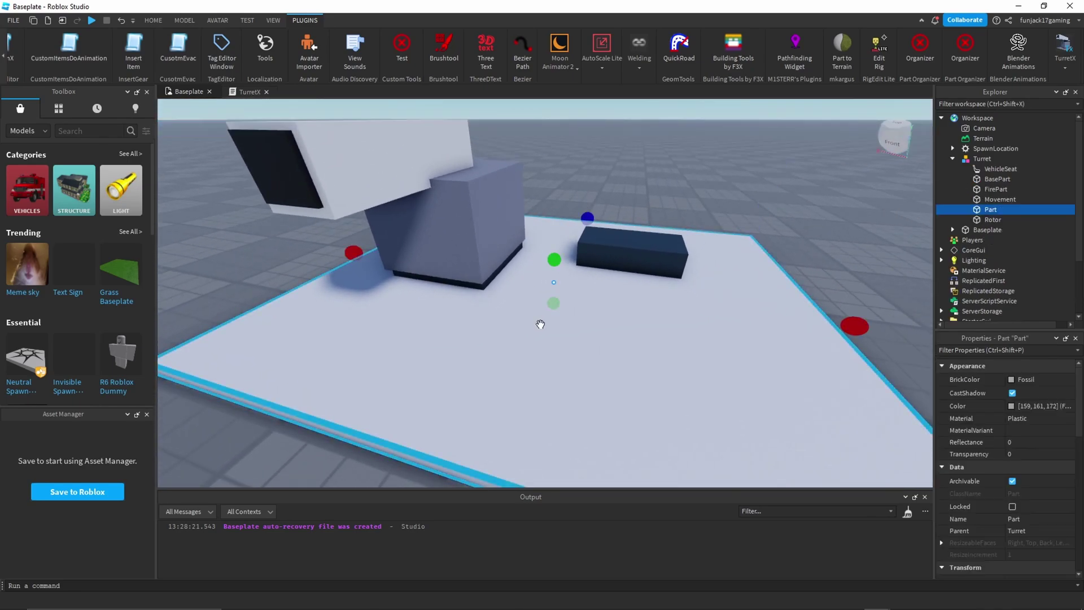
ctrl+click(489, 278)
right_drag(531, 126, 531, 125)
click(1052, 52)
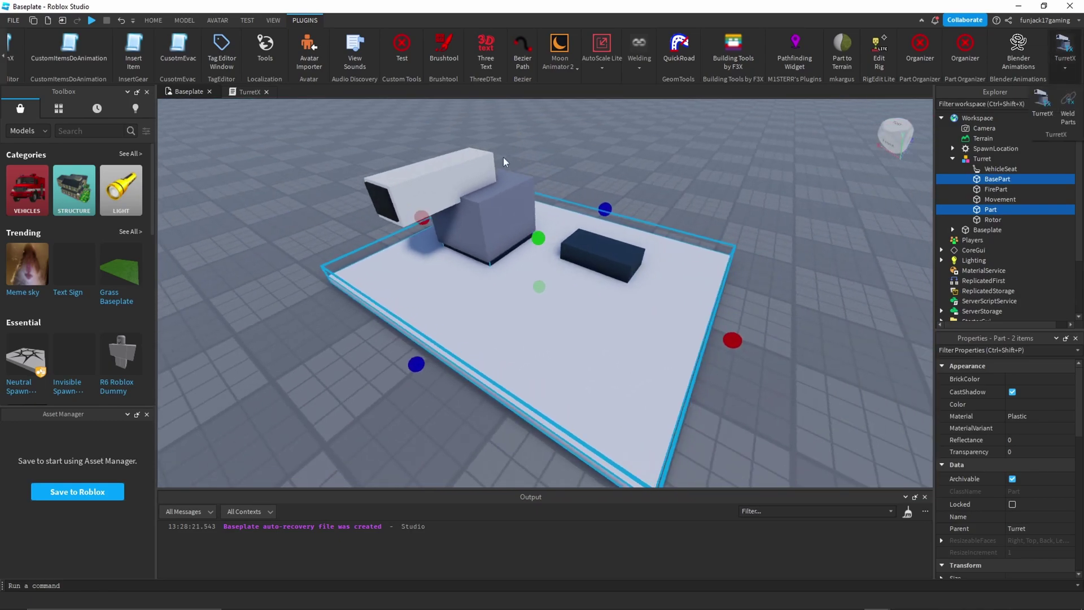
right_drag(499, 159, 500, 159)
ctrl+click(515, 280)
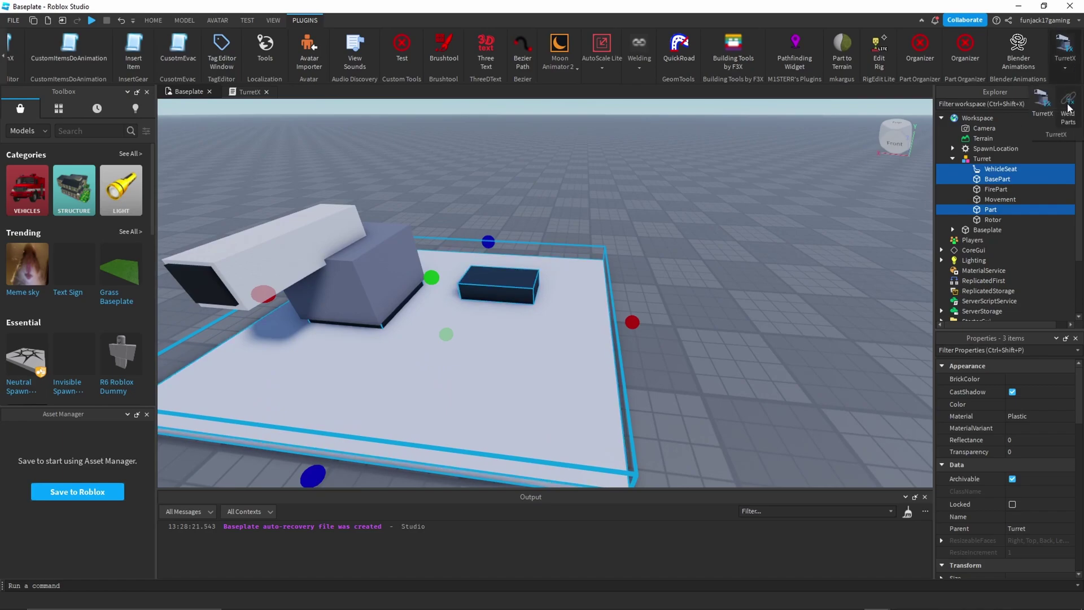
click(1067, 107)
click(612, 198)
Weld the Rotor barrel and the FirePart muzzle together with TurretX's Weld Parts tool.
right_drag(612, 198, 612, 198)
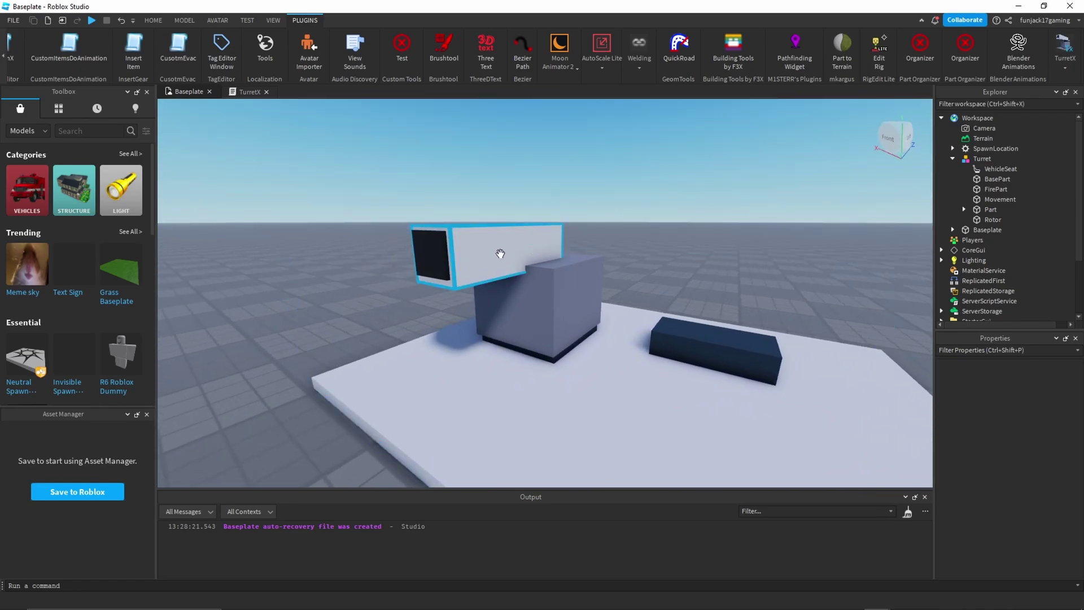
click(500, 254)
ctrl+click(432, 255)
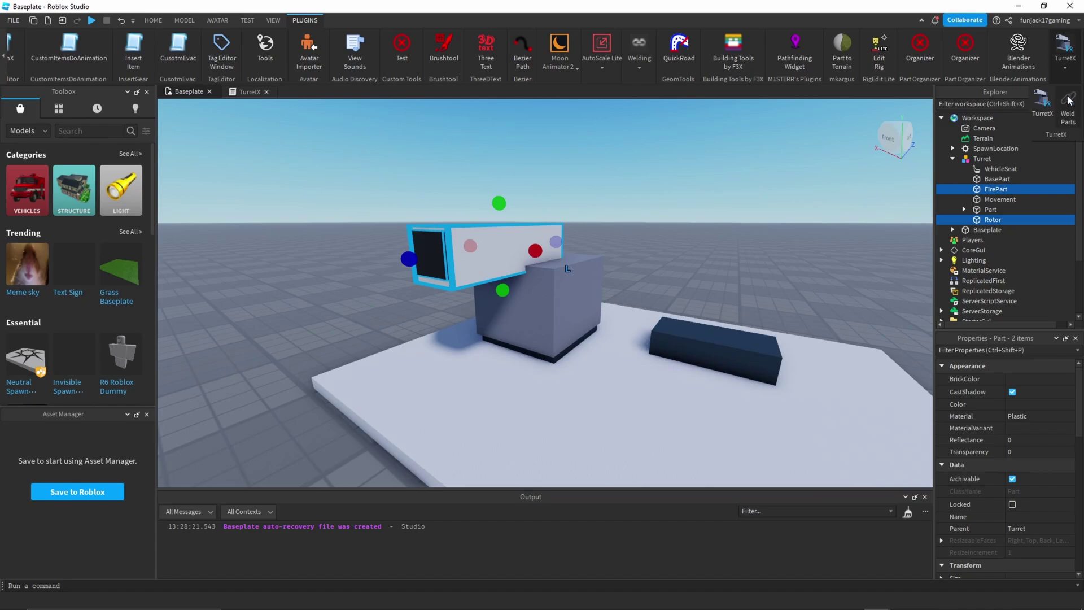
click(1067, 100)
click(619, 189)
mouse_move(619, 190)
right_down()
mouse_move(605, 185)
mouse_move(619, 190)
right_up()
key(s)
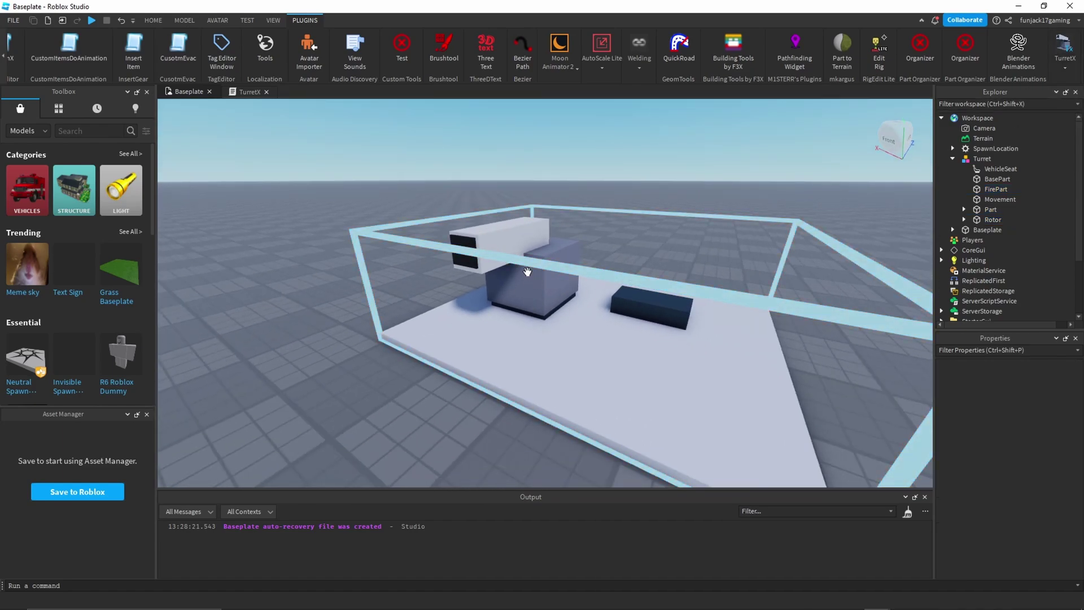
Open TurretX's main window, float it over the 3D view beside the turret, and begin the turret setup.
scroll(564, 284, up, 5)
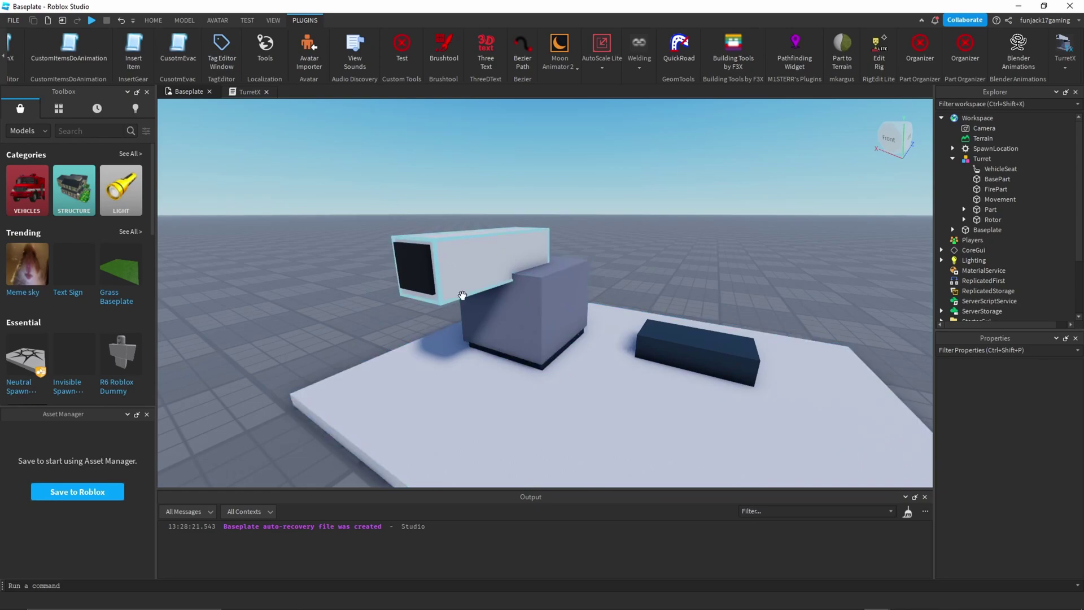
right_drag(505, 188, 505, 190)
scroll(506, 191, down, 3)
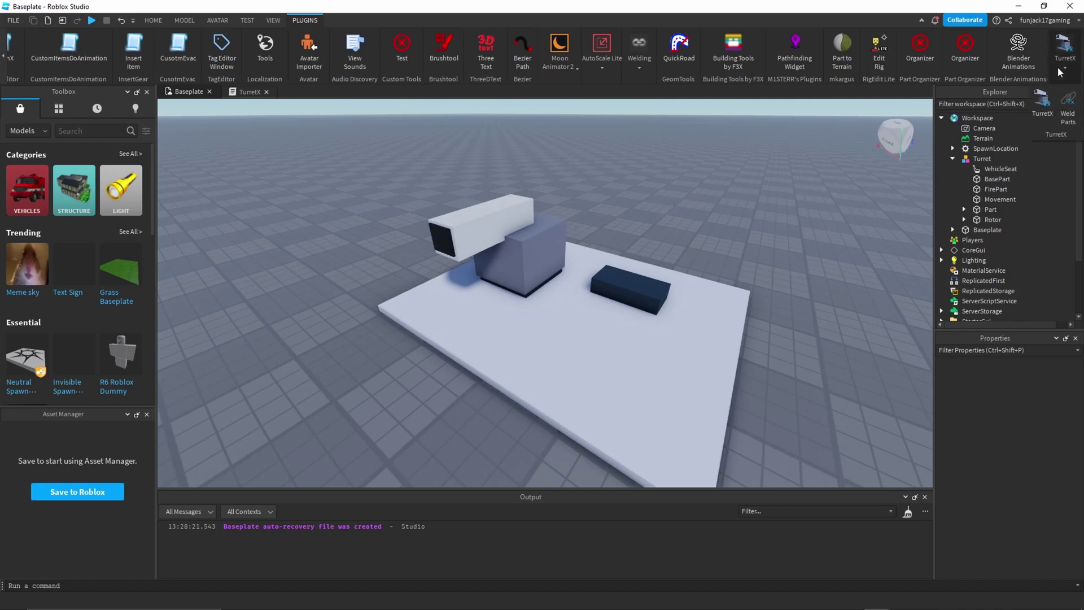
click(1046, 112)
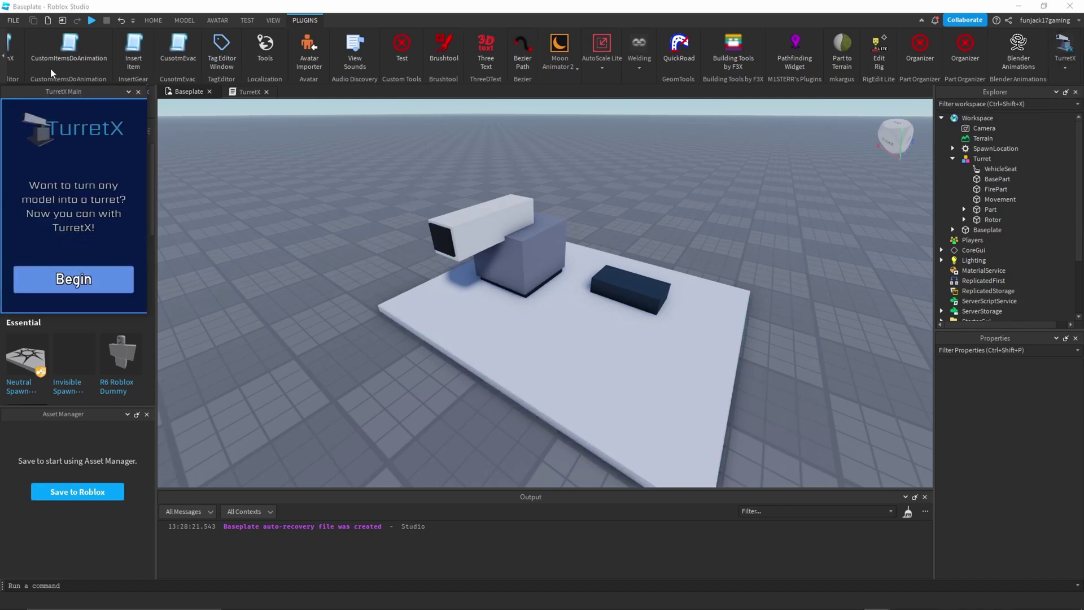
drag(64, 92, 289, 175)
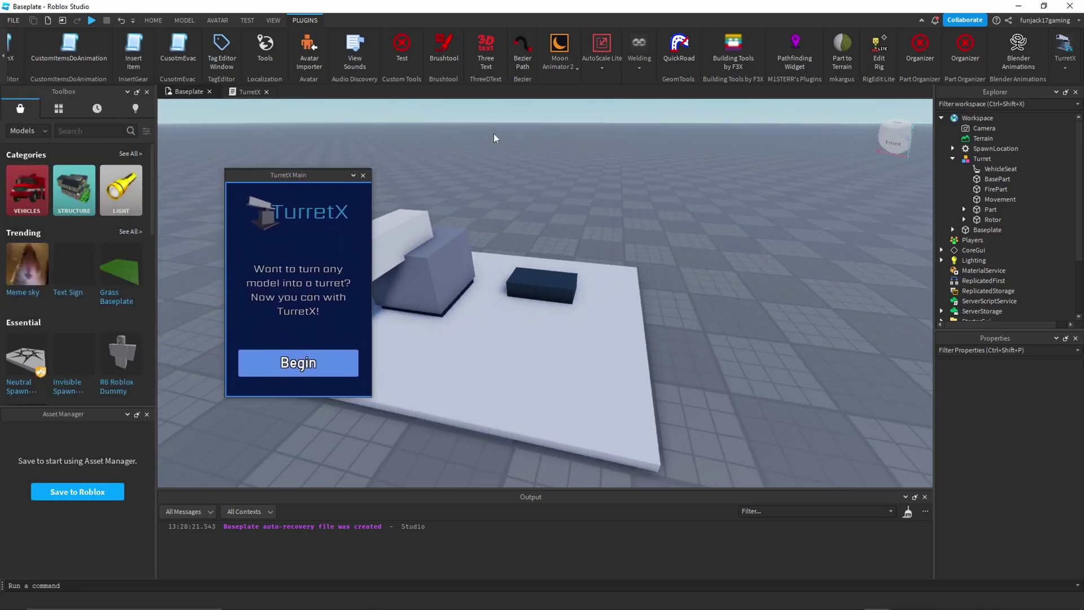
right_drag(494, 133, 494, 135)
key(a)
key(s)
click(249, 353)
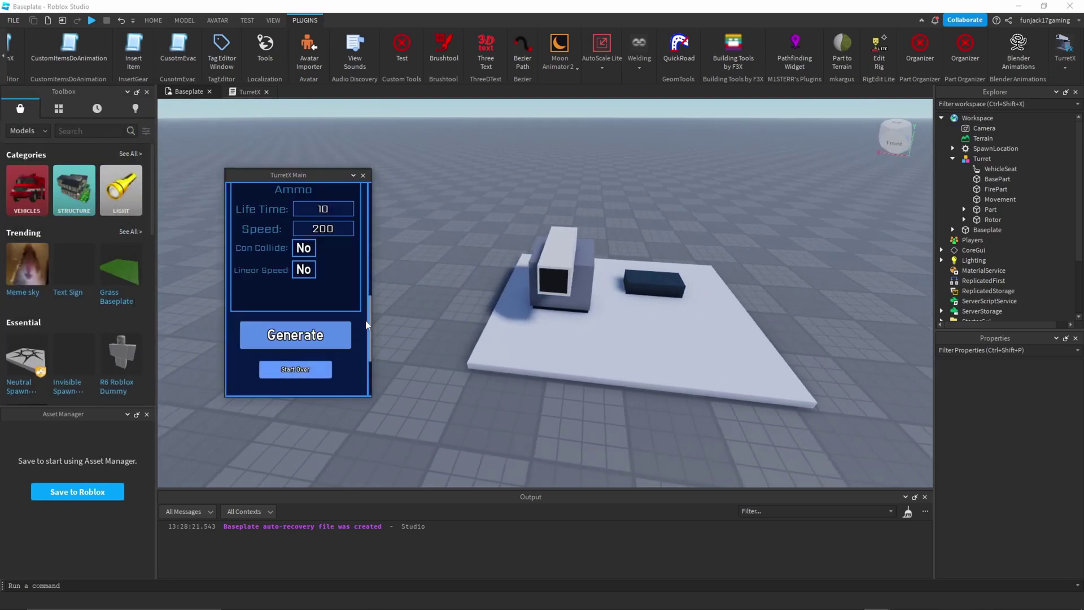
Assign BasePart as the base part and the Movement block as the movement part in TurretX.
click(305, 331)
scroll(305, 262, down, 6)
scroll(306, 256, up, 6)
scroll(638, 244, up, 5)
mouse_move(638, 245)
right_down()
mouse_move(618, 244)
mouse_move(659, 283)
mouse_move(624, 229)
right_up()
click(308, 255)
click(520, 385)
click(326, 300)
right_drag(625, 302, 624, 265)
click(490, 362)
Assign the Rotor barrel as the rotor part and the VehicleSeat as the vehicle seat in TurretX.
click(324, 342)
scroll(552, 336, up, 5)
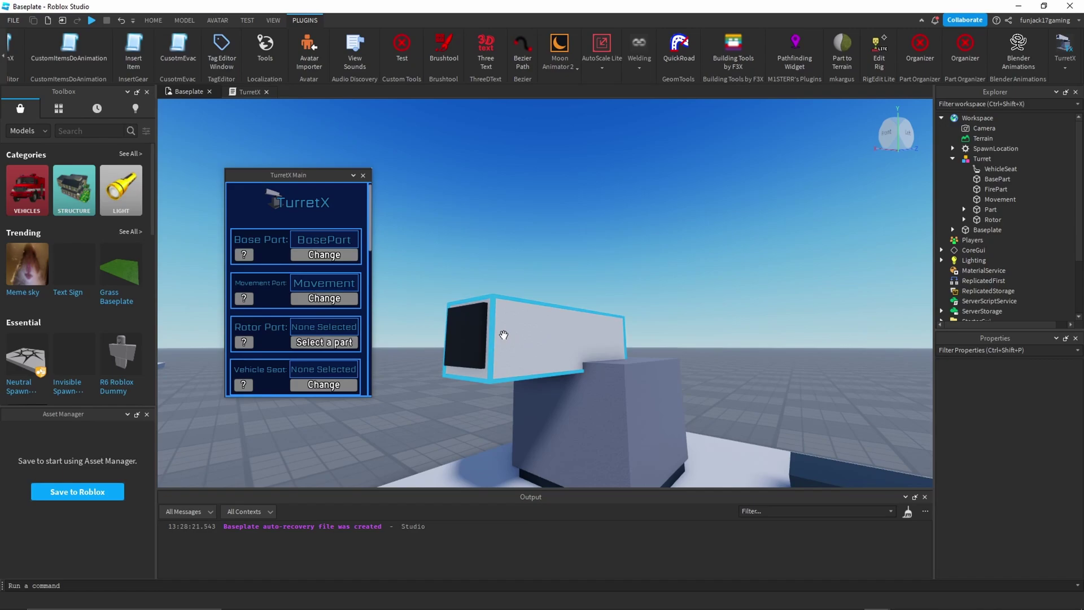
click(504, 334)
click(303, 388)
right_drag(664, 258, 672, 265)
click(626, 230)
Assign the black FirePart at the barrel's muzzle as TurretX's fire part.
scroll(319, 264, down, 3)
click(319, 259)
scroll(491, 259, down, 5)
click(525, 257)
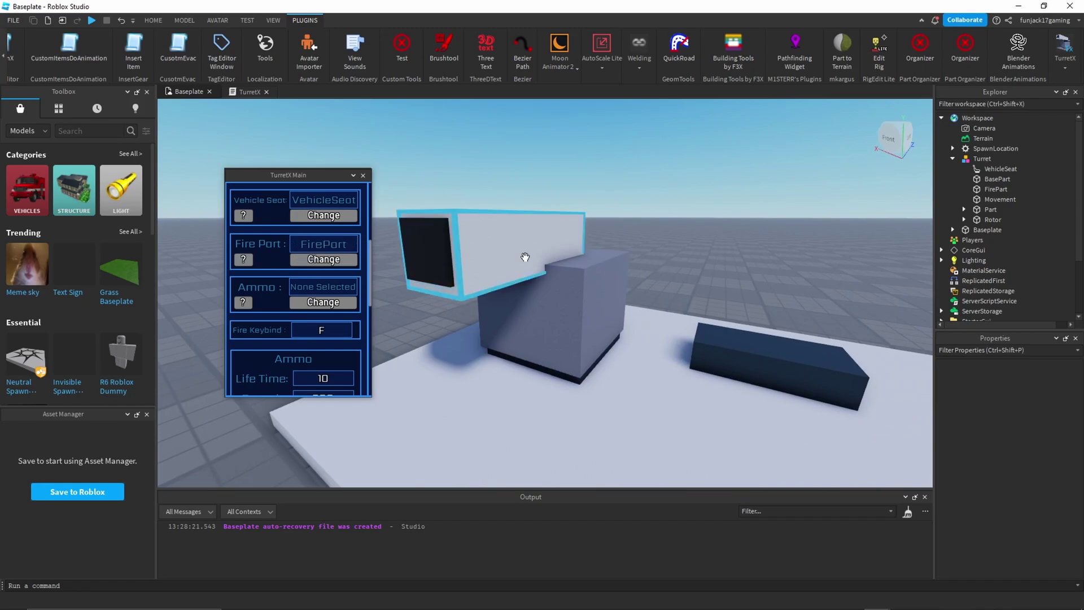
right_drag(685, 258, 686, 261)
click(325, 302)
scroll(656, 213, down, 5)
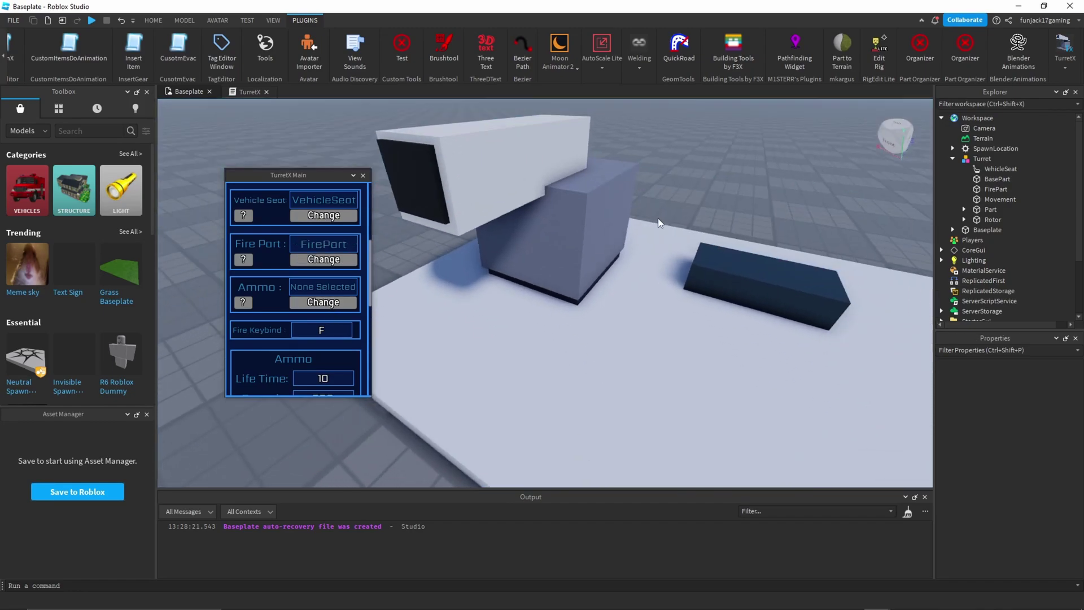
Insert a sphere part, place it on the platform in front of the seat, and colour it Lime green.
click(160, 23)
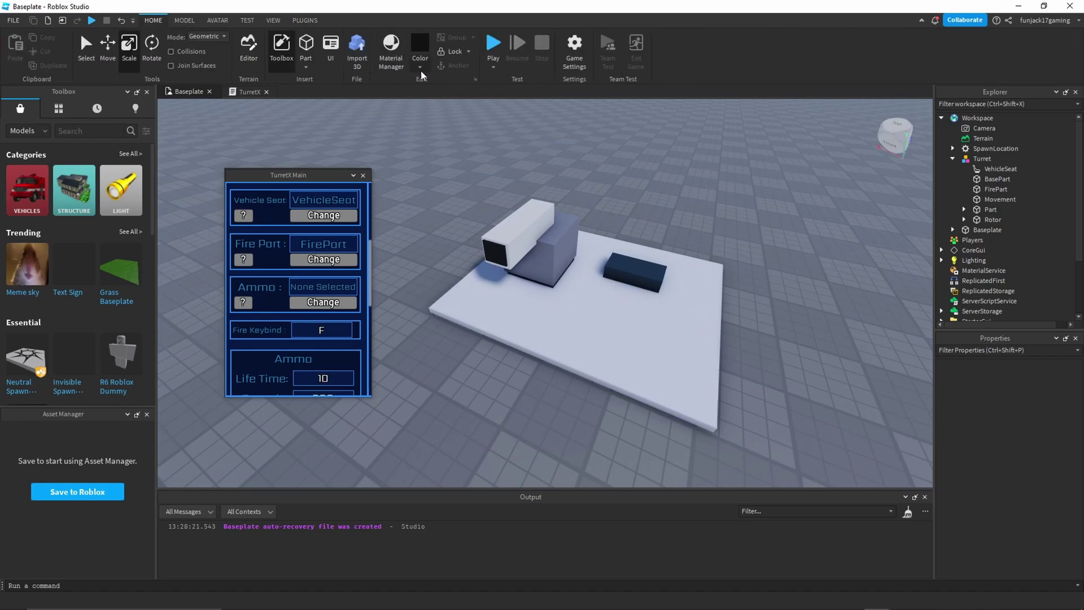
click(525, 243)
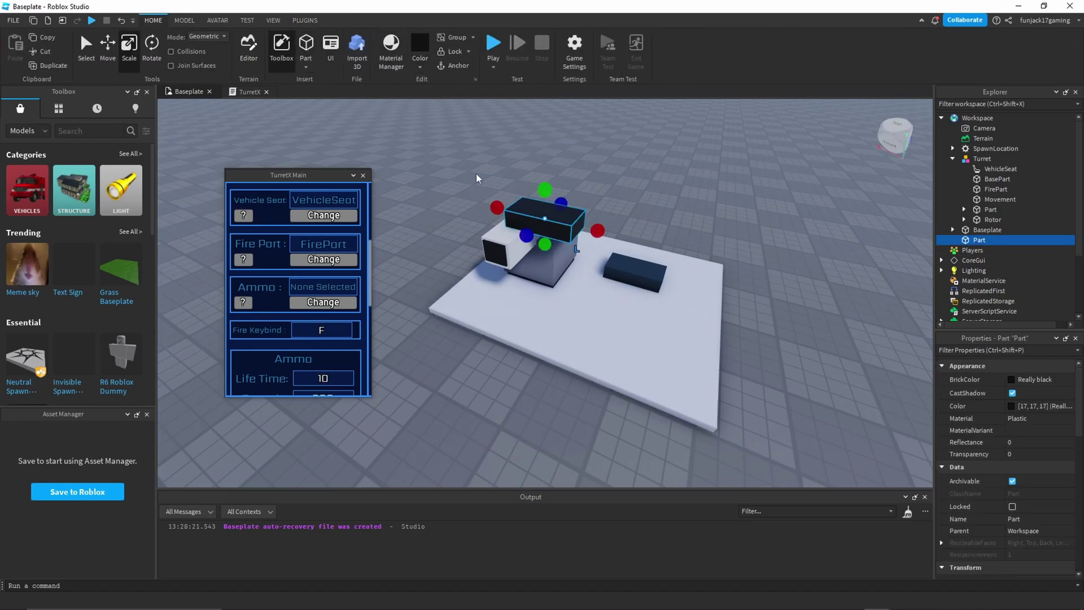
click(420, 155)
click(305, 66)
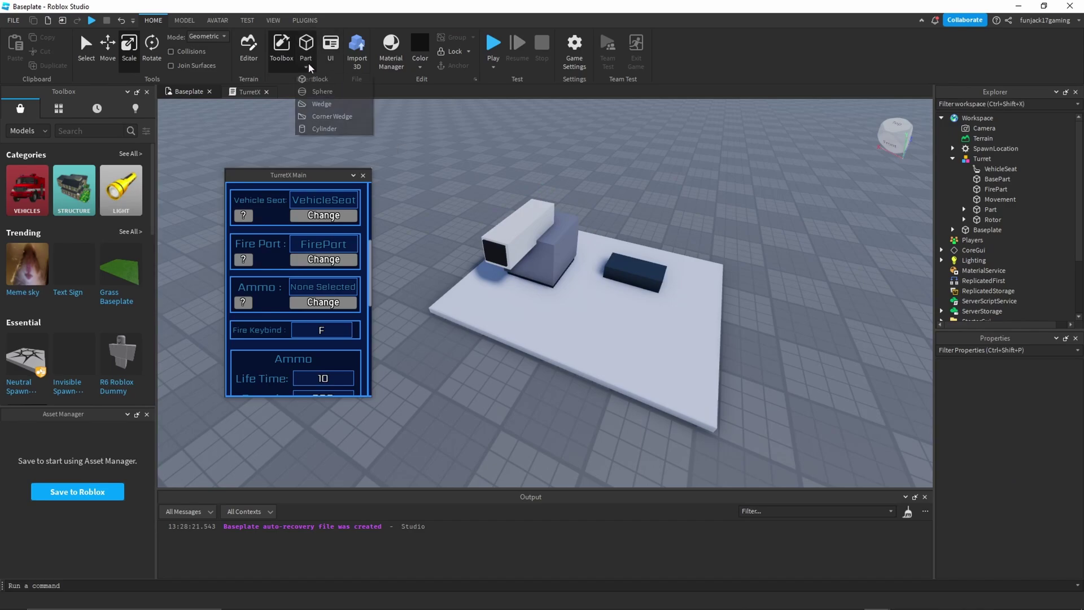
click(321, 100)
drag(534, 197, 603, 300)
click(418, 63)
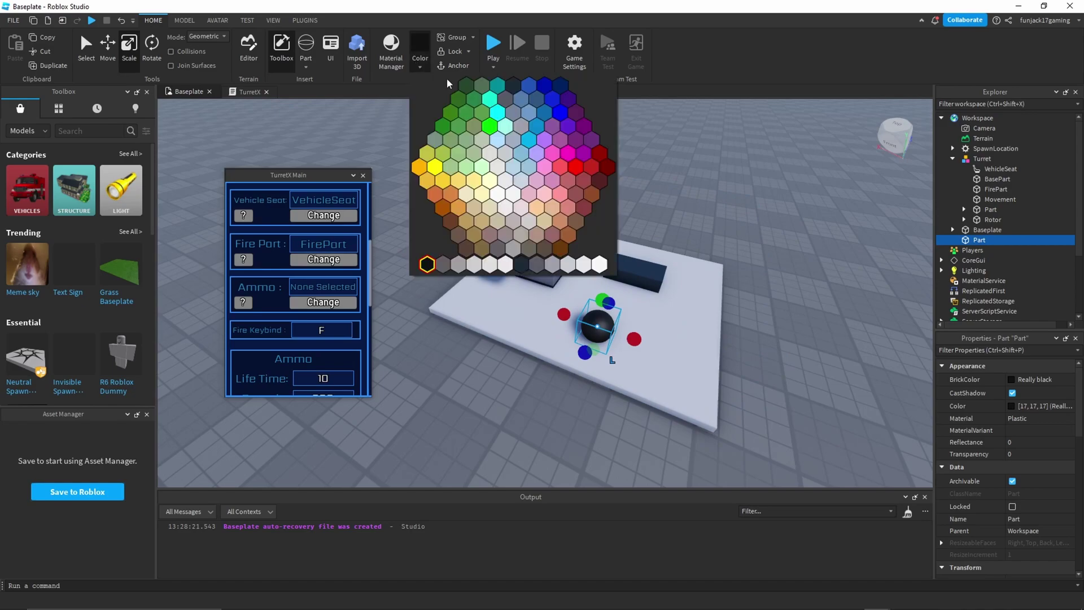
click(491, 133)
right_drag(667, 265, 624, 298)
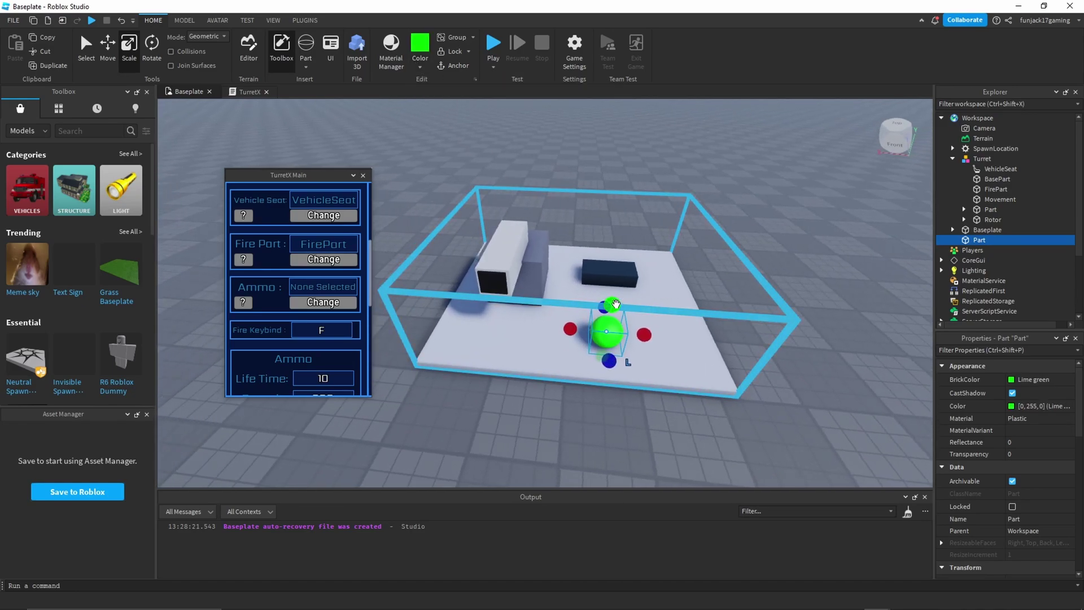
Assign the green sphere as TurretX's ammo and move the sphere into ReplicatedStorage.
click(323, 302)
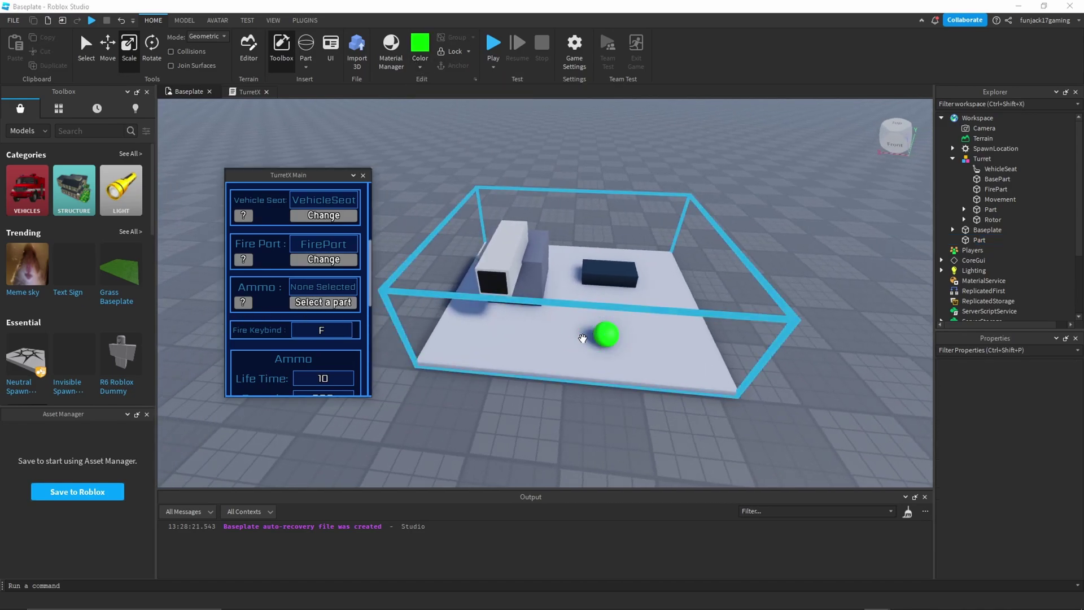
click(605, 337)
click(604, 337)
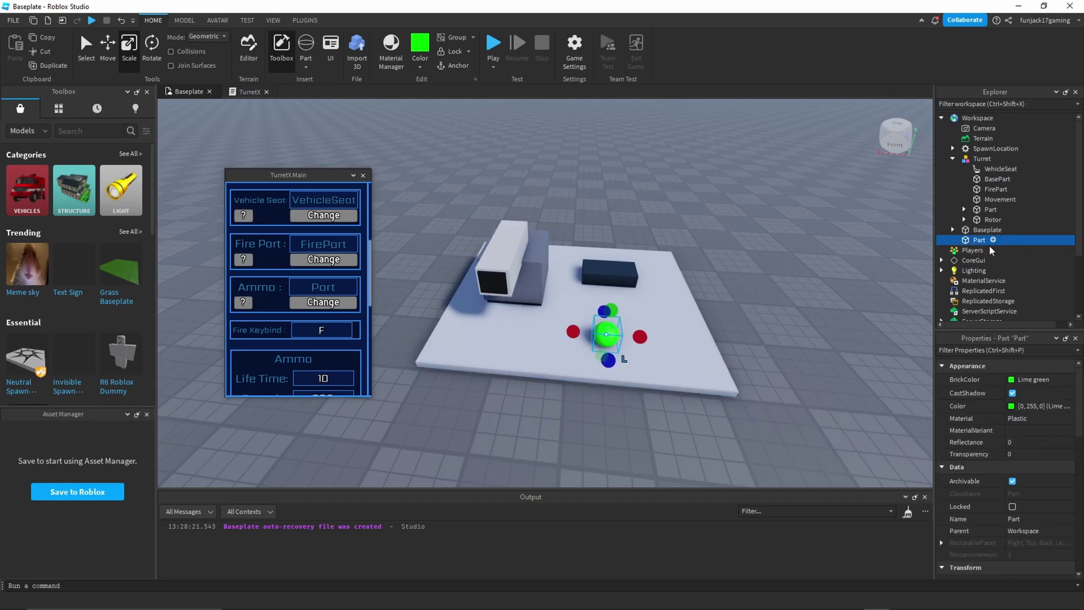
drag(973, 244, 1026, 279)
click(599, 143)
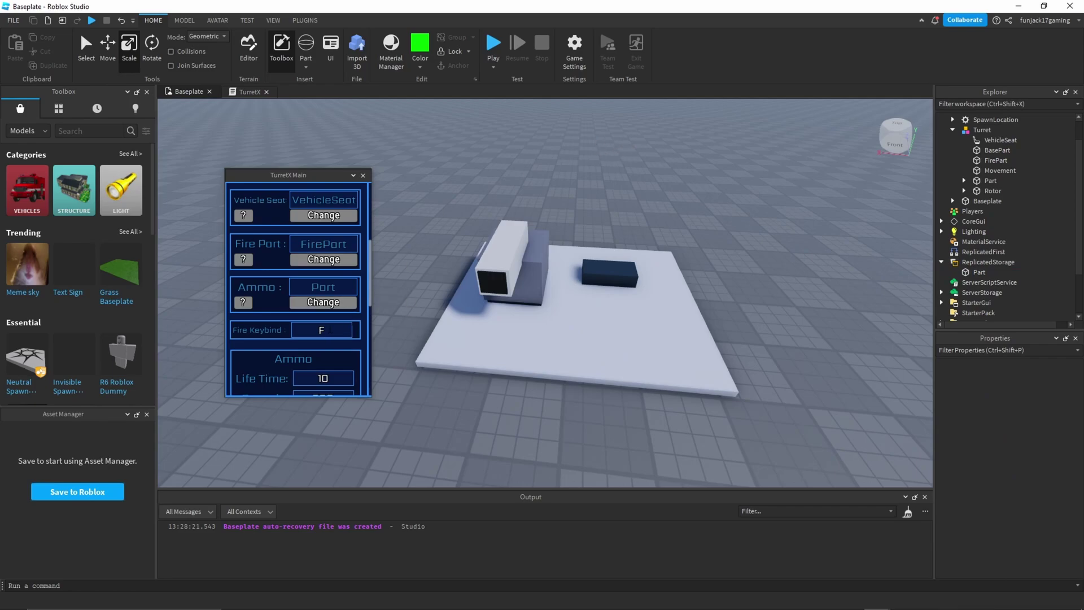
Generate the turret from the assigned parts and expand the generated Turret script and its Client script.
scroll(332, 326, down, 3)
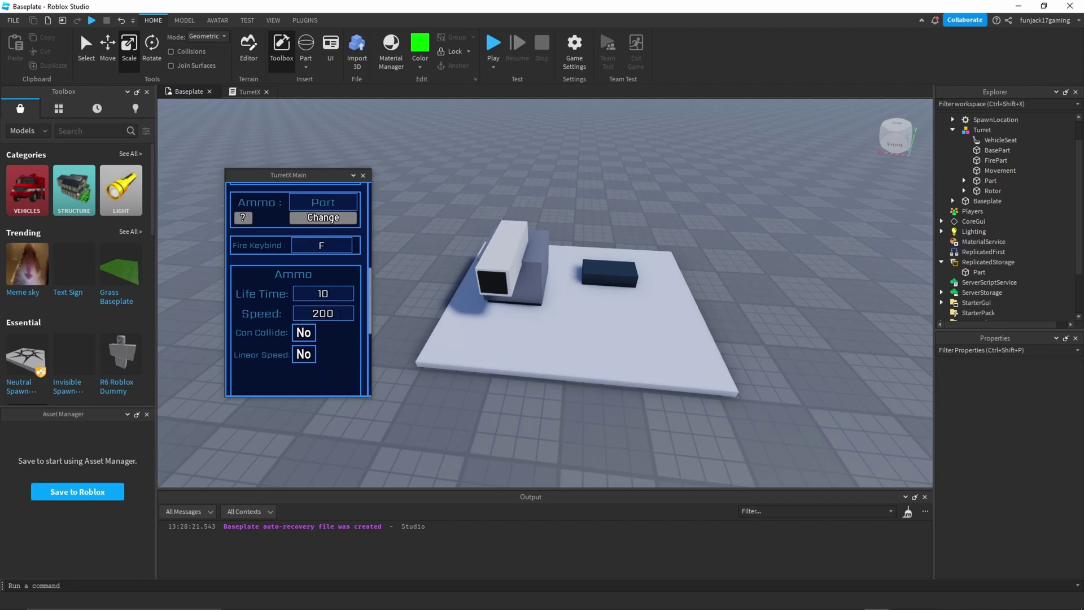
scroll(340, 313, down, 3)
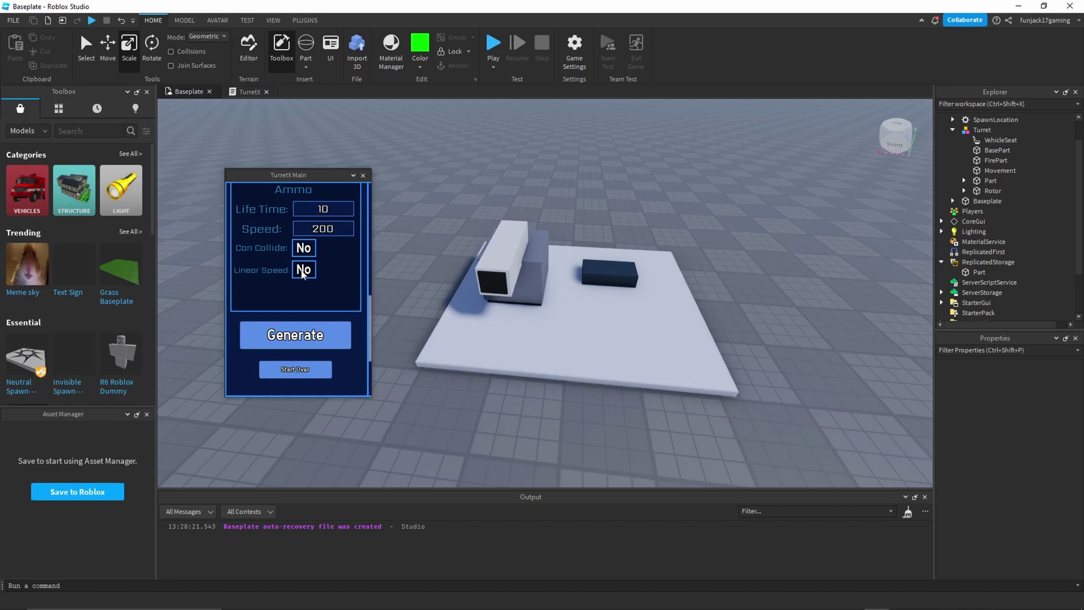
right_drag(568, 198, 568, 198)
scroll(340, 273, up, 1)
scroll(340, 273, up, 3)
scroll(340, 273, down, 4)
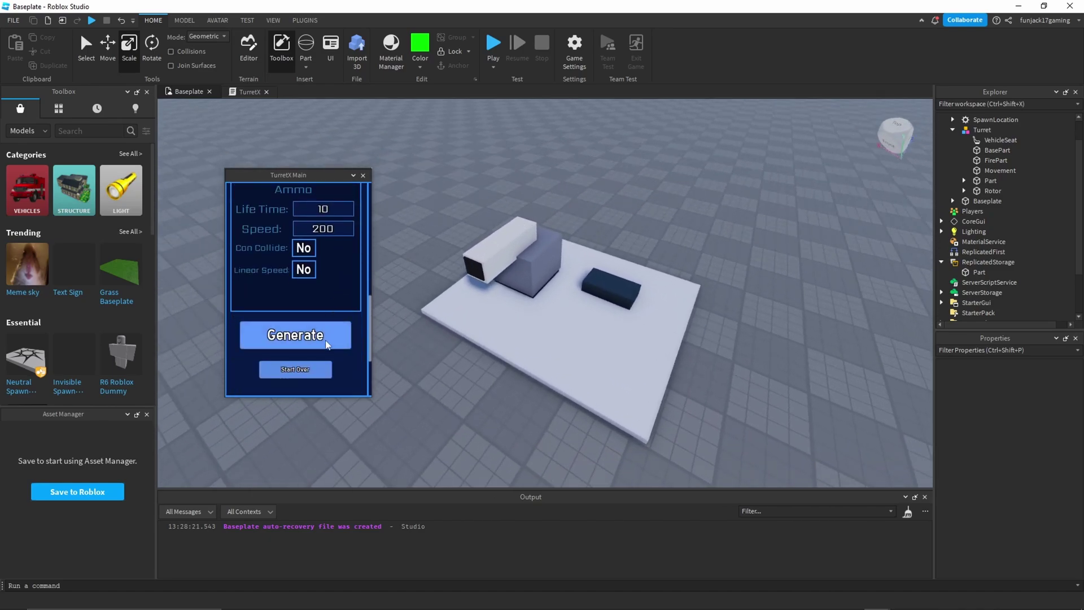
click(297, 336)
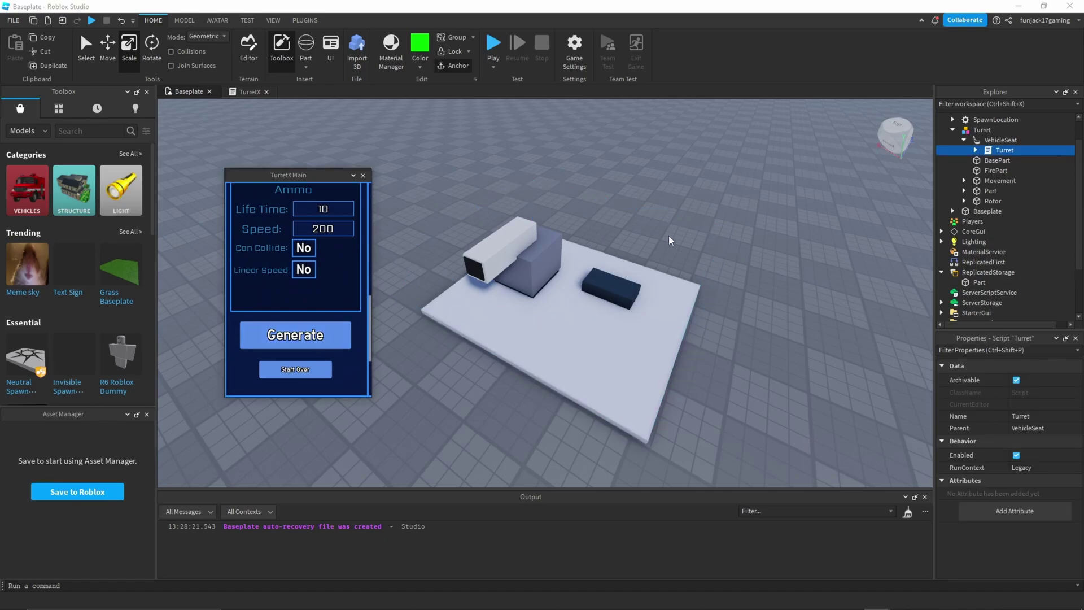
click(976, 151)
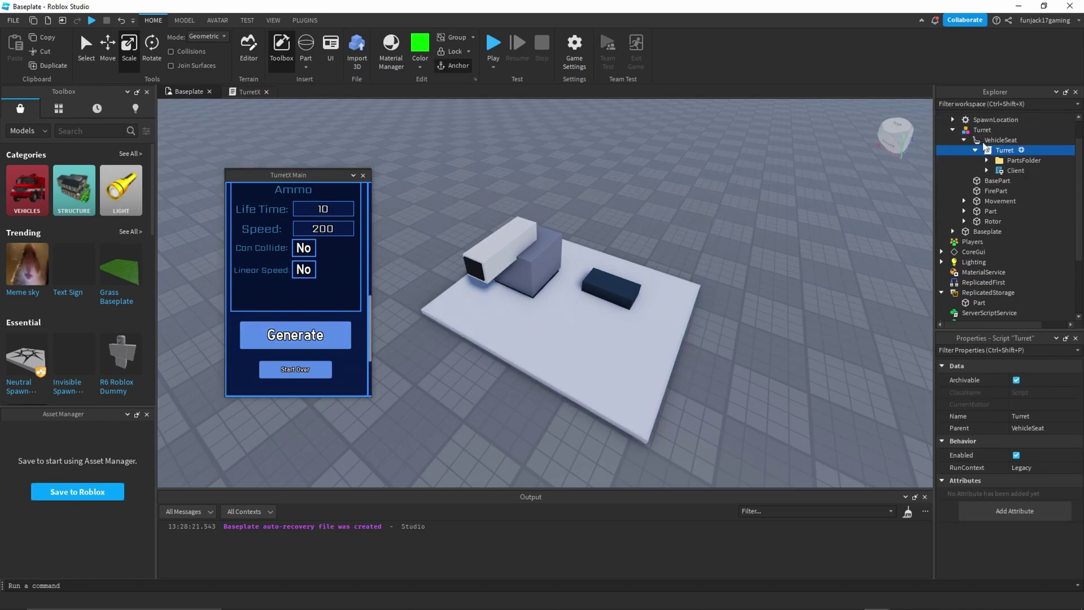
click(986, 171)
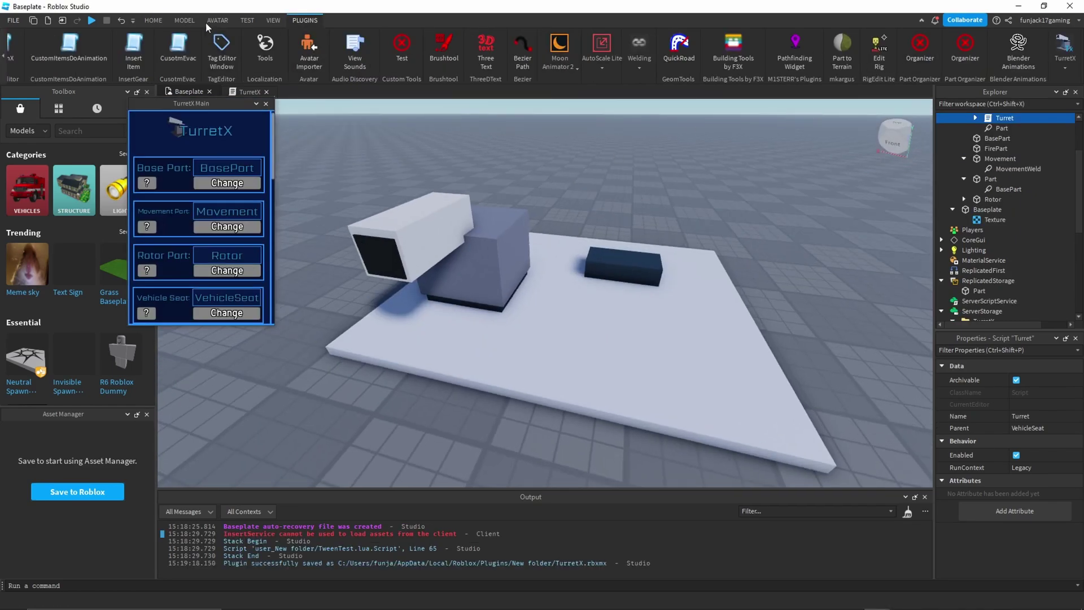
Playtest the turret from its seat, check how the barrel turns from several angles, and stop the test.
click(153, 20)
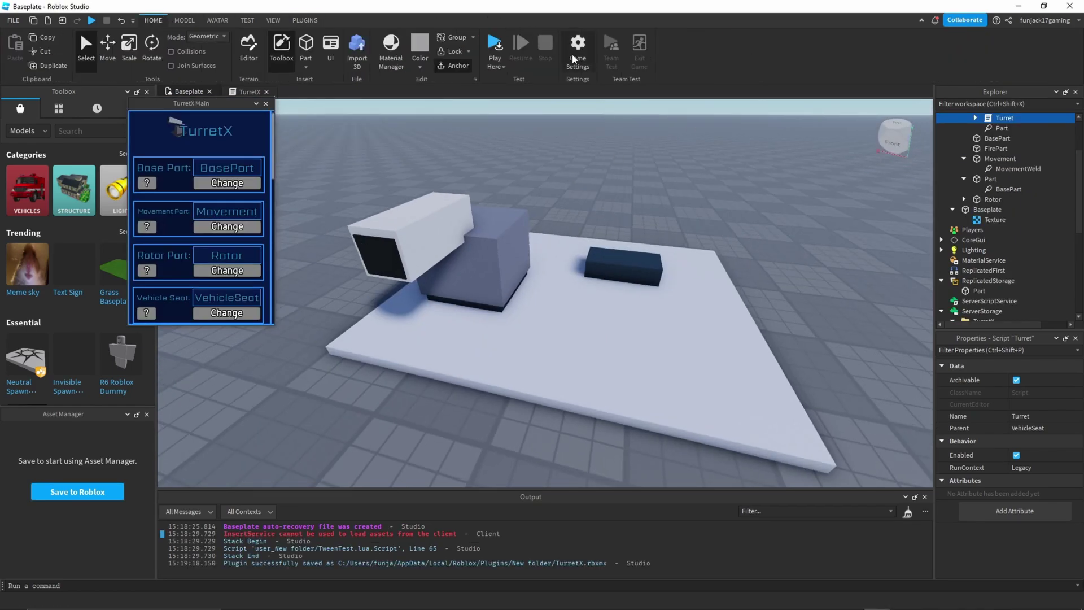
click(503, 46)
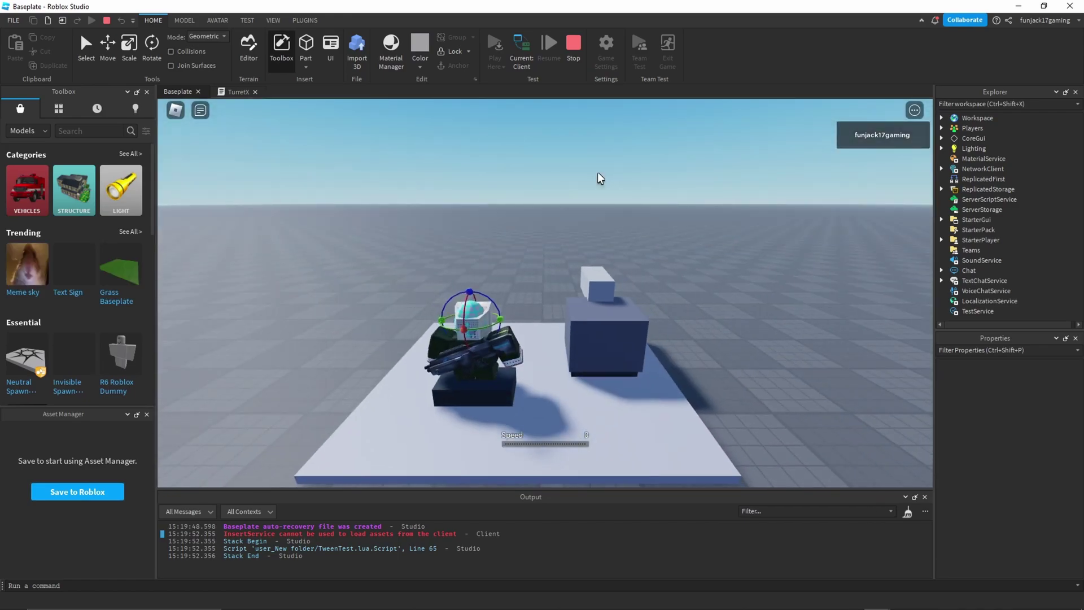
scroll(598, 172, down, 1)
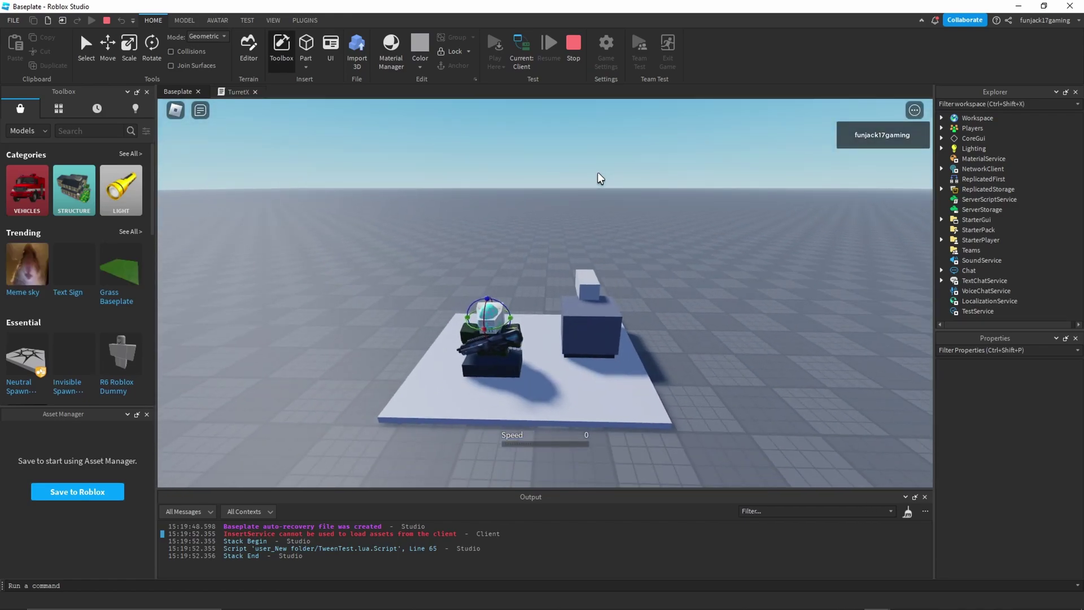
key(a)
key(d)
right_drag(597, 171, 597, 171)
scroll(598, 171, up, 3)
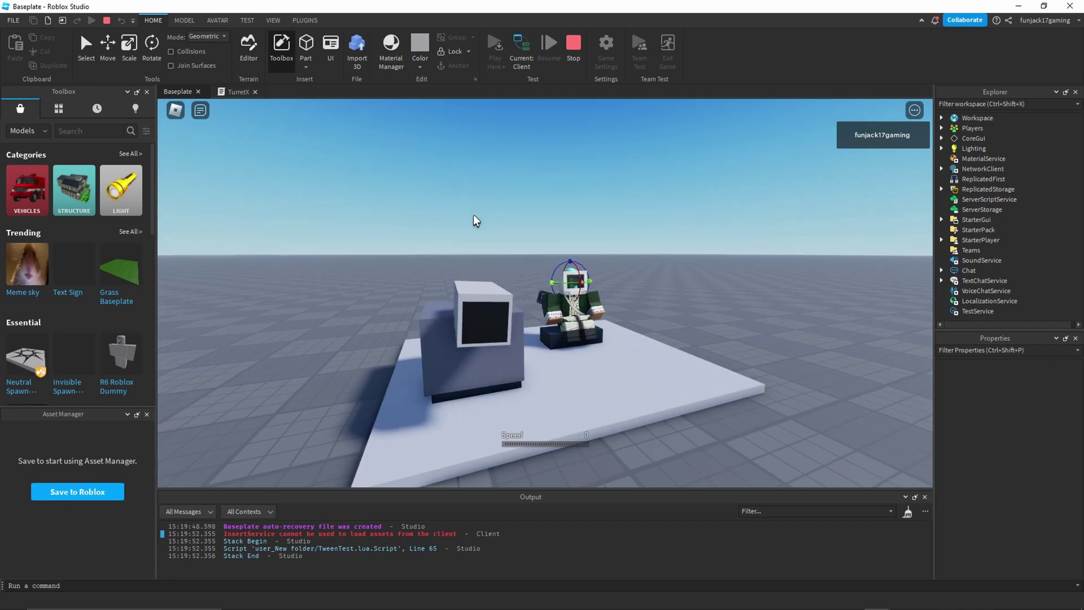
right_drag(596, 233, 596, 233)
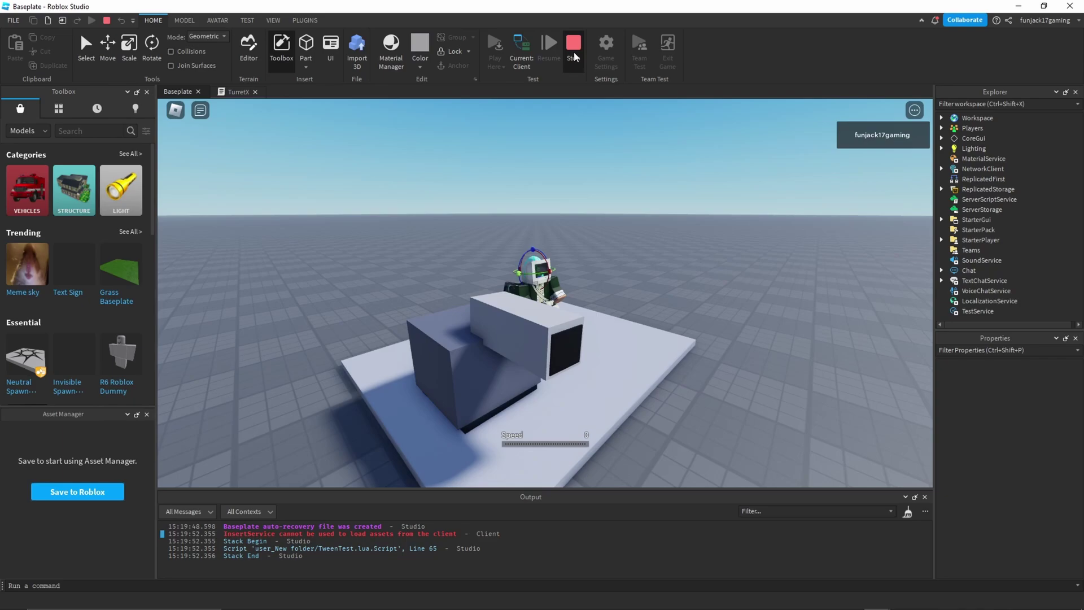
click(574, 51)
Set the Rotor Weld's turning axes to X Yes and Z No, and generate the turret again.
scroll(189, 193, down, 3)
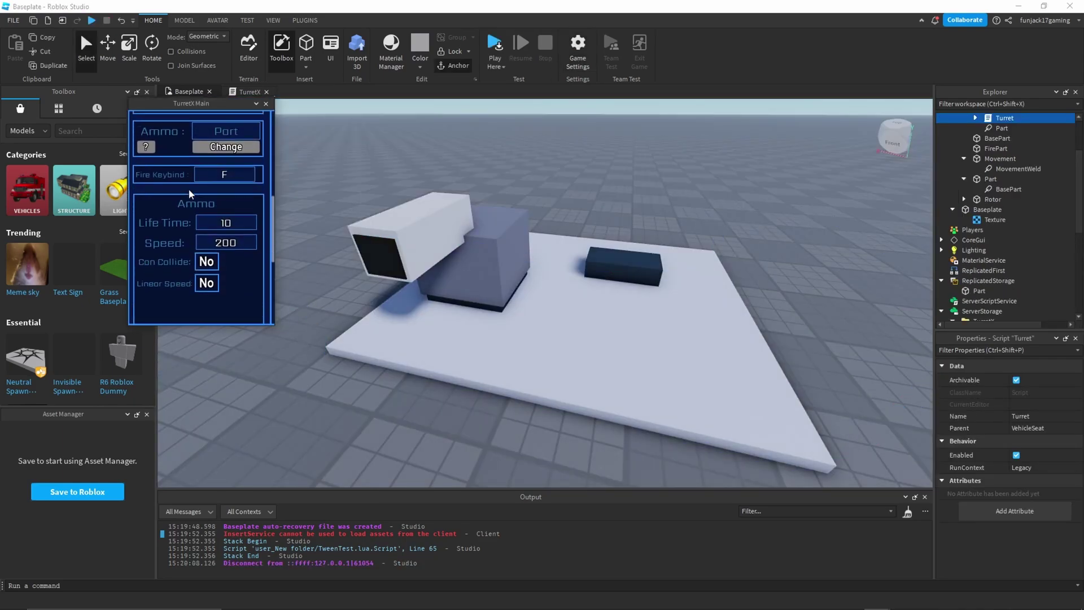
scroll(189, 194, down, 3)
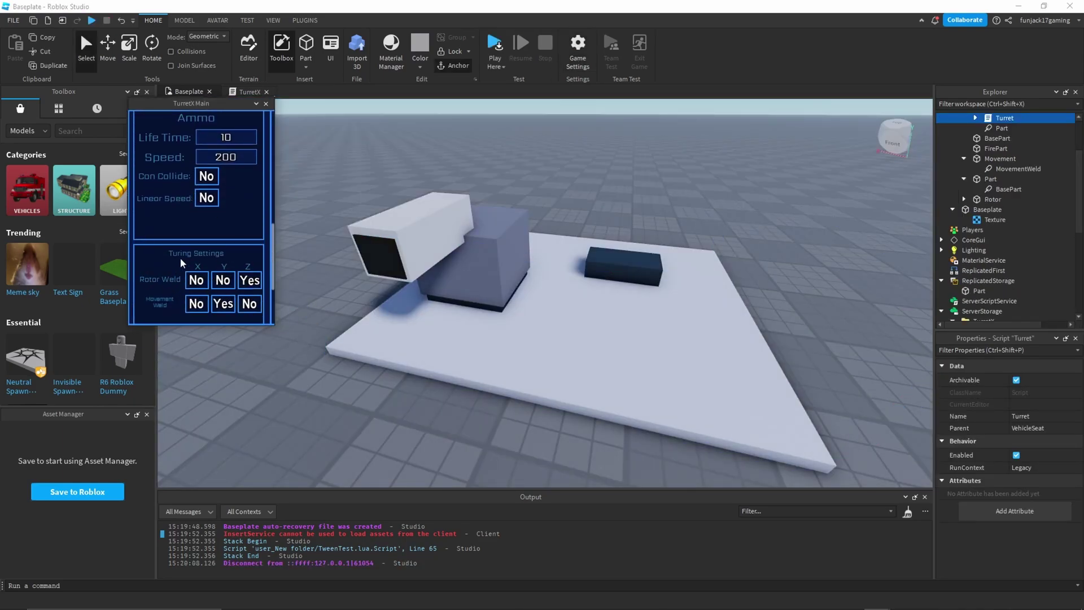
scroll(182, 262, down, 3)
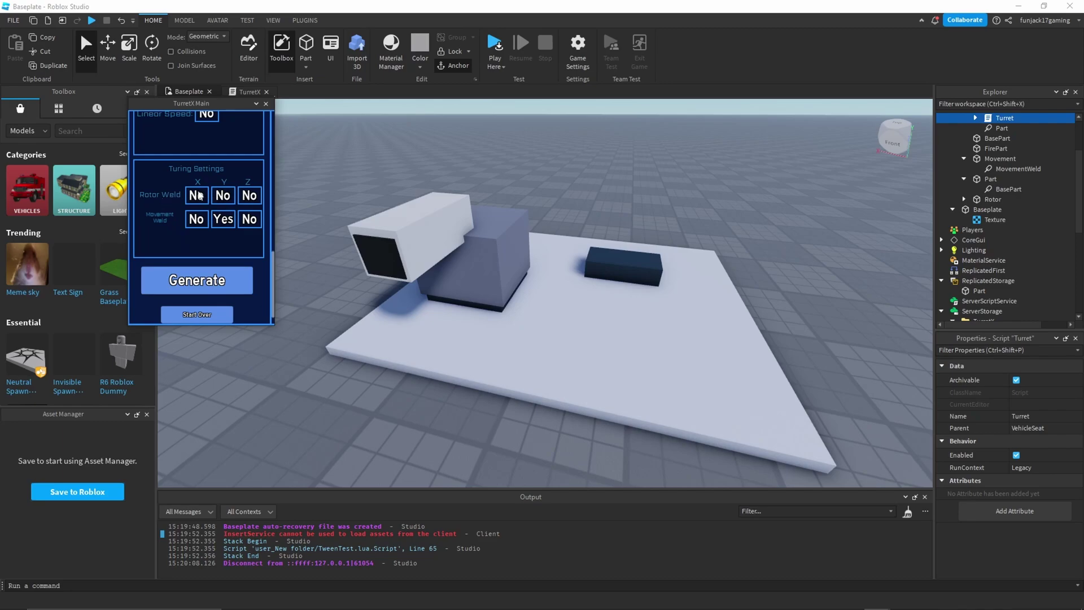
click(219, 291)
Start another playtest and check the regenerated turret's aiming from the seat.
click(489, 45)
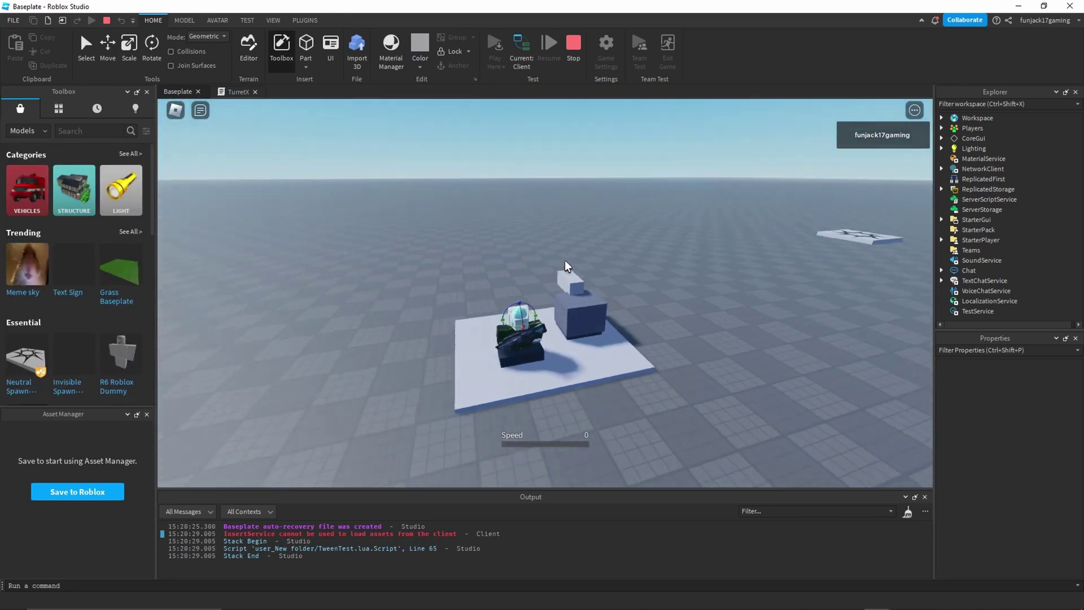
right_drag(565, 260, 564, 260)
key(s)
key(w)
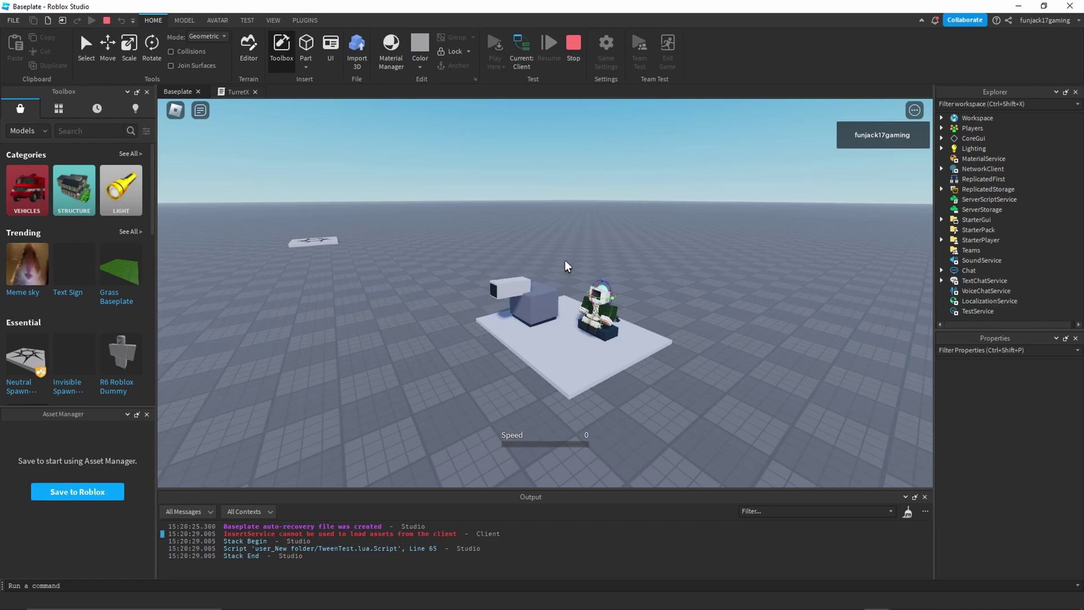
Fire the turret repeatedly while turning its aim, and end the playtest.
click(564, 260)
click(564, 260)
right_drag(565, 259, 565, 259)
click(565, 259)
click(565, 260)
click(564, 259)
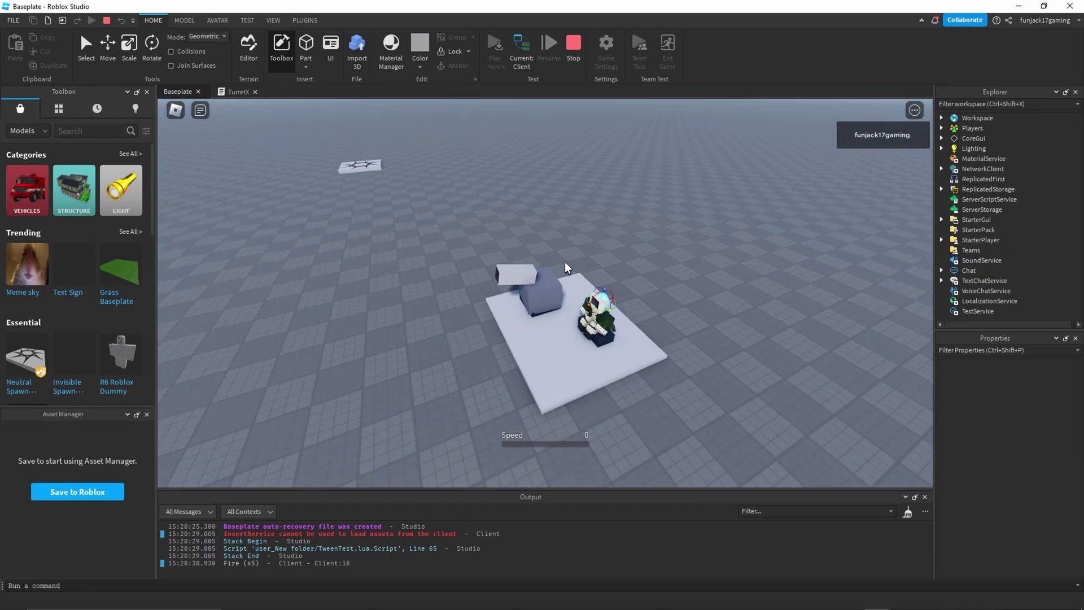
click(564, 259)
click(564, 260)
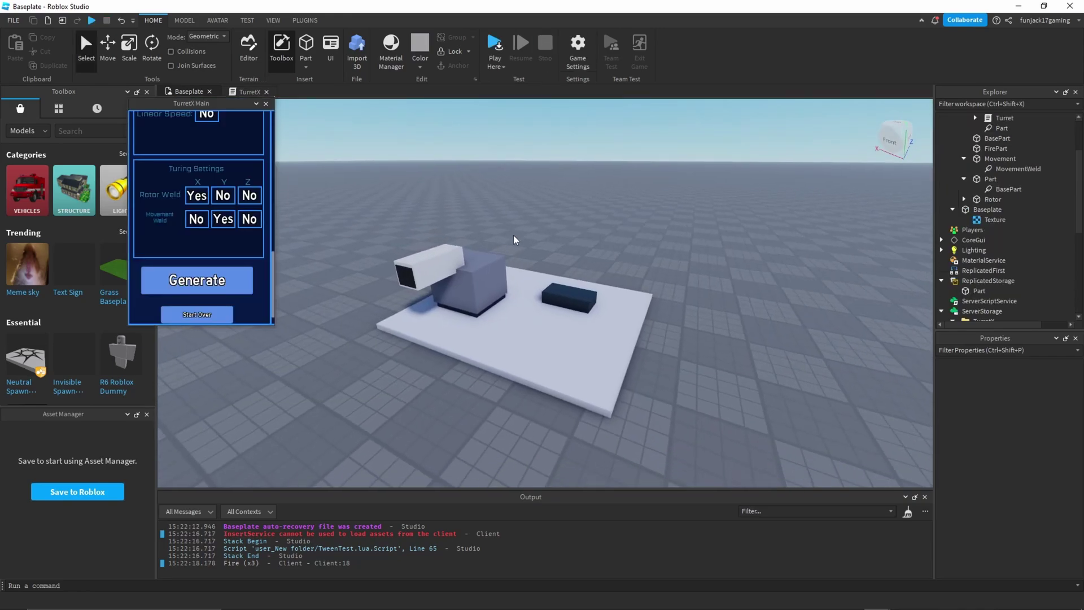
scroll(510, 232, up, 5)
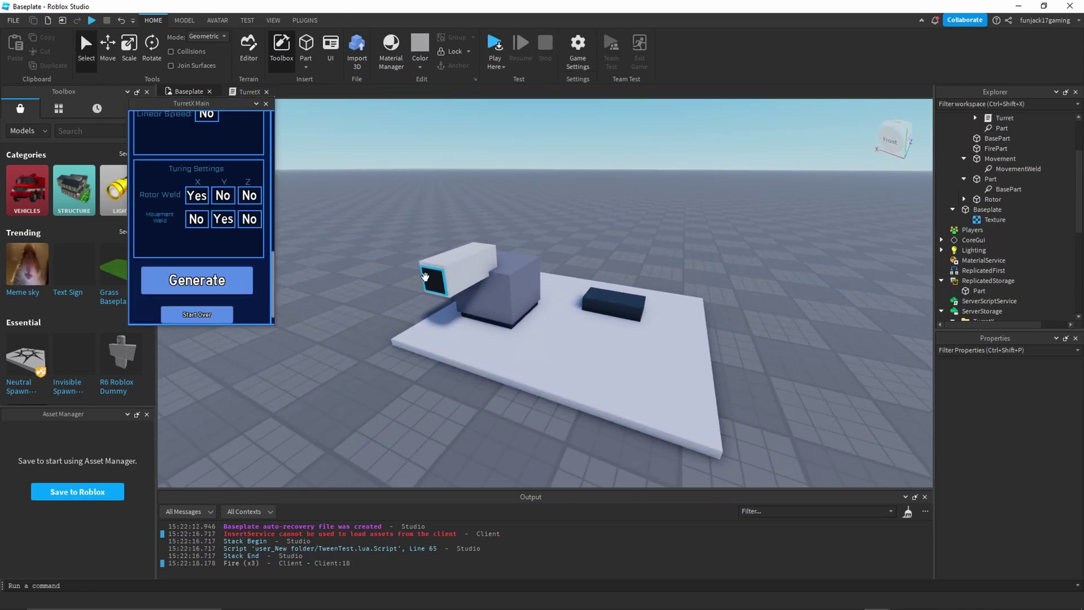
Select the Rotor and the FirePart at the barrel's end and weld them together with the weld plugin.
click(431, 268)
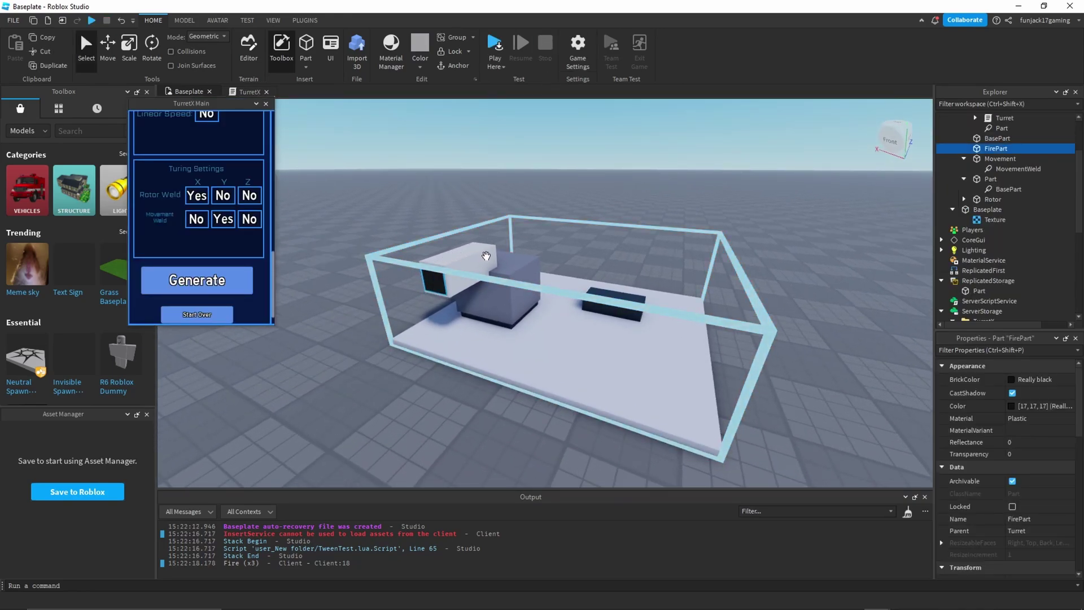
right_drag(445, 243, 474, 220)
click(474, 215)
click(452, 290)
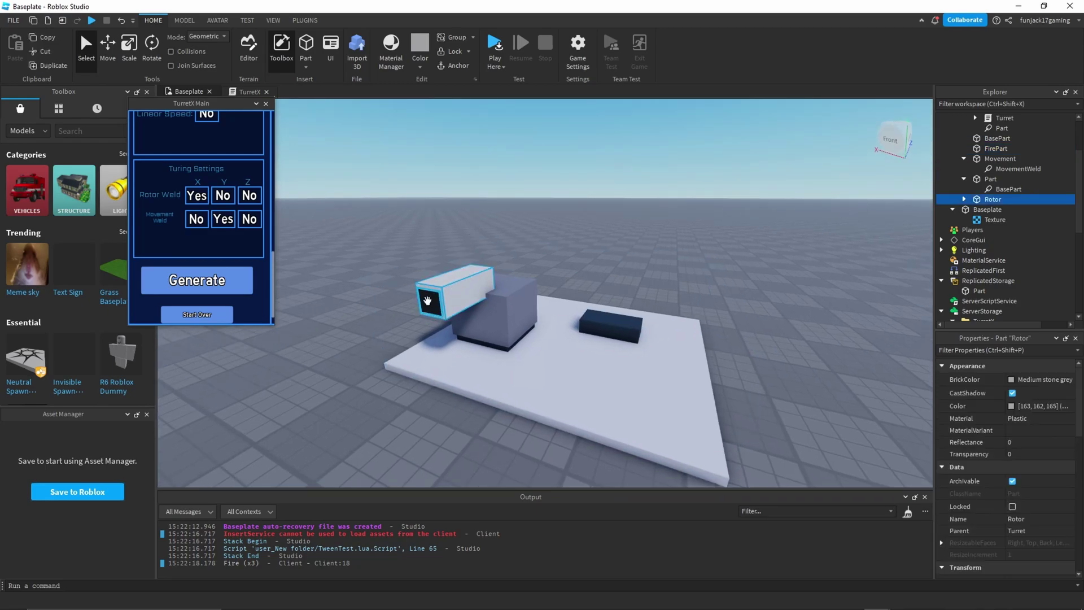
ctrl+click(427, 299)
click(306, 22)
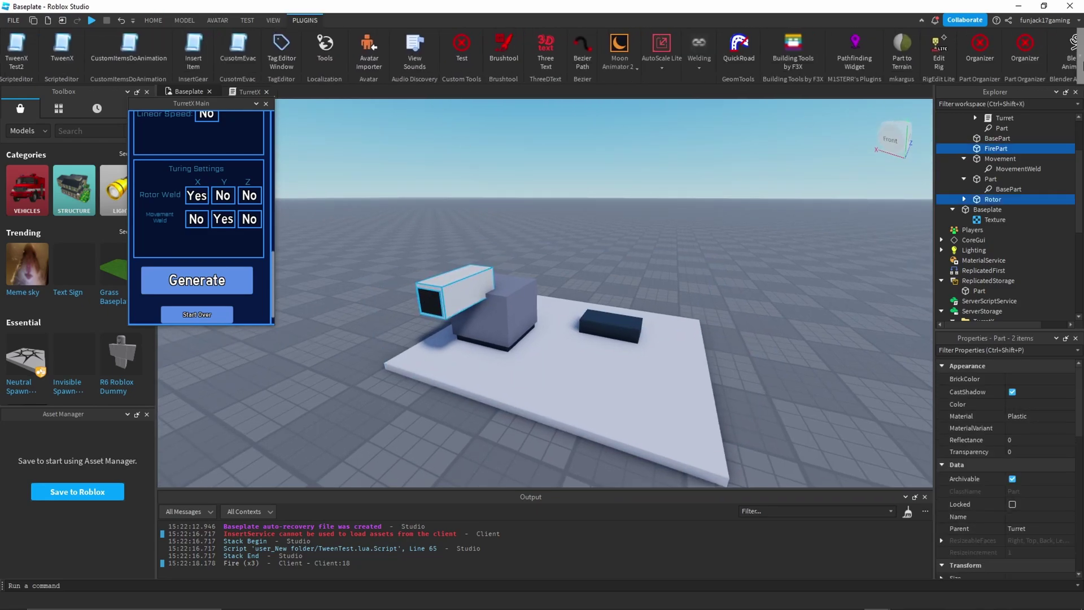
click(1080, 56)
click(1064, 68)
click(1069, 99)
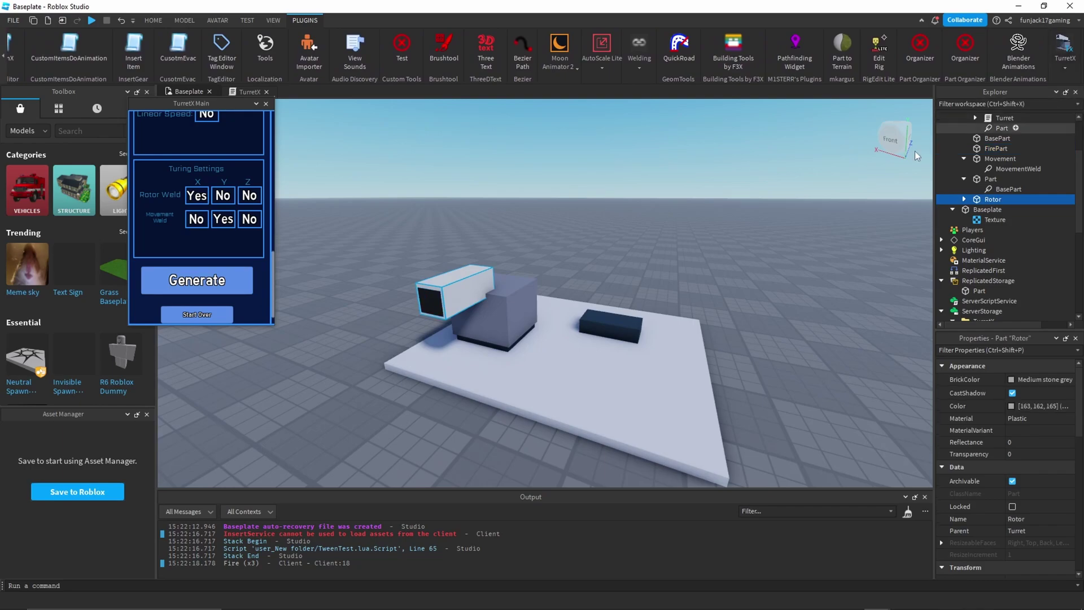
Playtest the turret from its seat and fire it repeatedly to check that shots leave the end of the barrel.
click(155, 22)
click(495, 45)
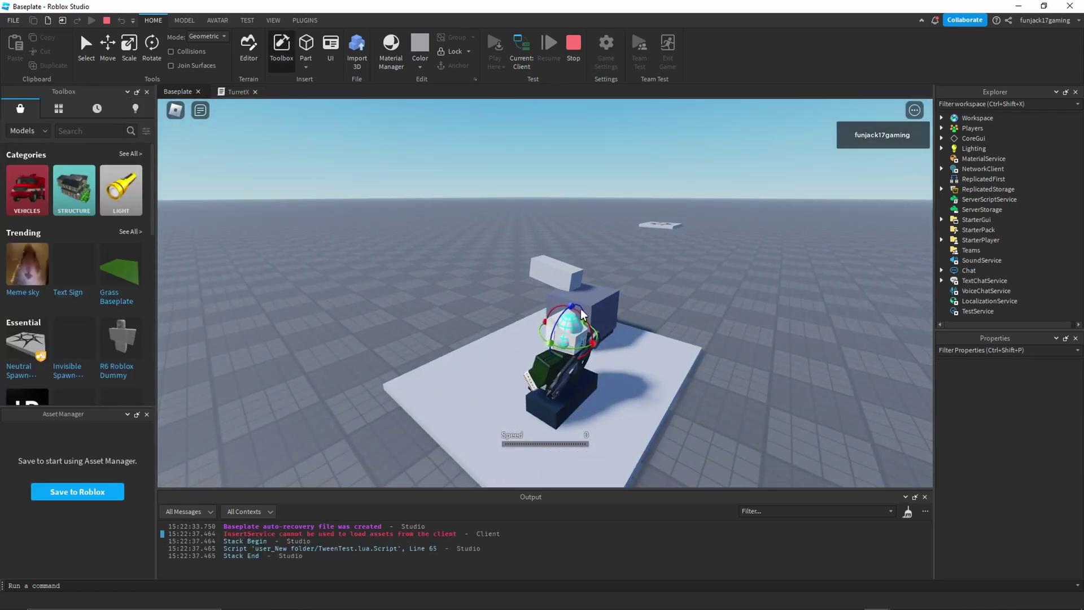
click(581, 311)
click(581, 313)
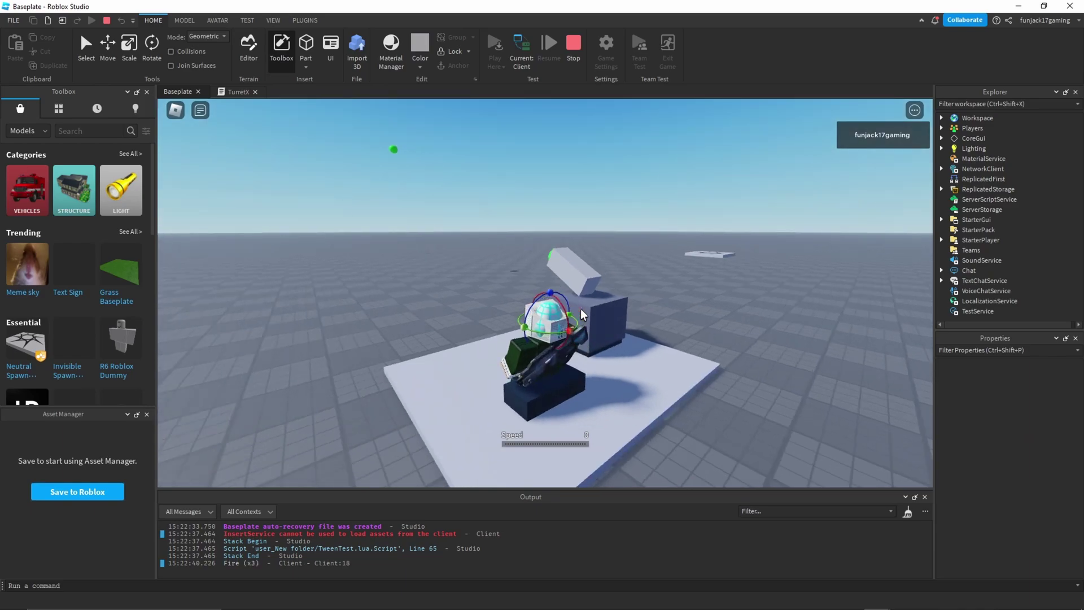
click(581, 310)
click(582, 310)
click(581, 310)
click(581, 310)
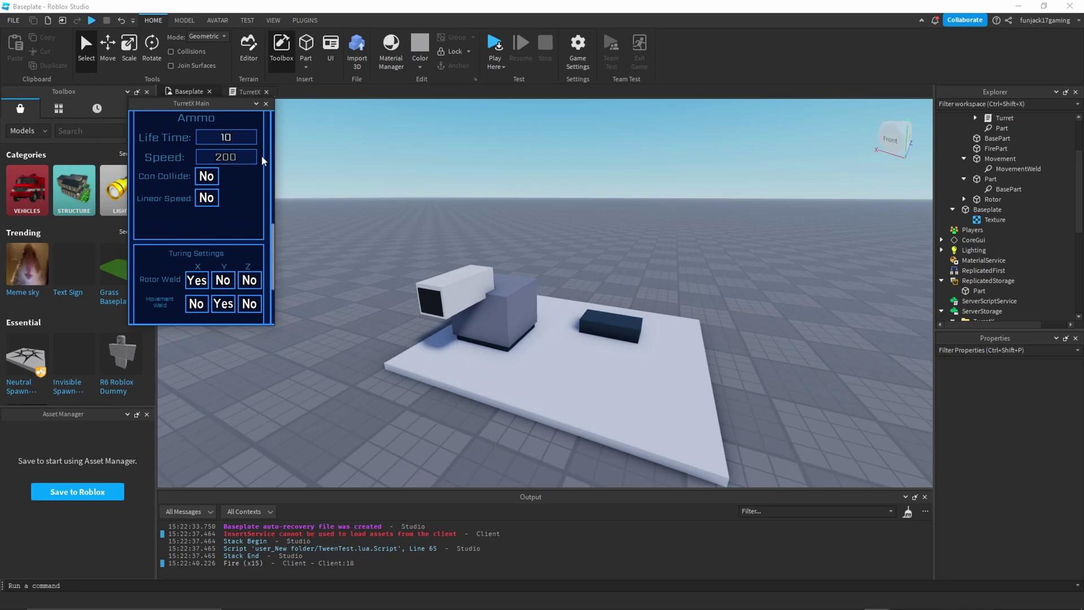
Set the ammo Speed to 300 in TurretX and generate the turret again.
scroll(229, 231, down, 3)
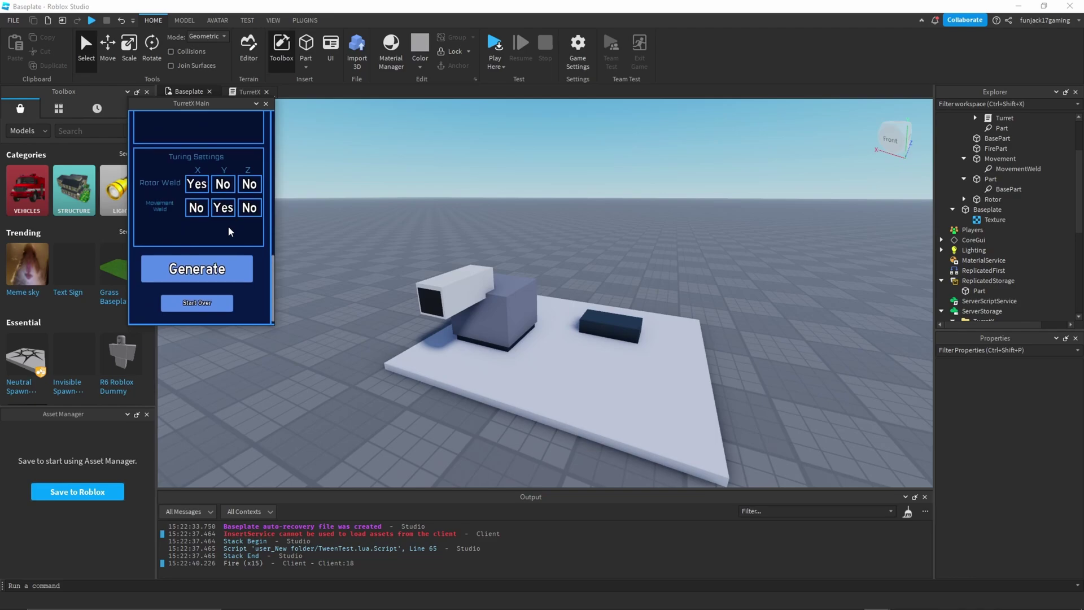
click(229, 277)
Playtest the turret with the faster ammo, watch the shots' flight path from farther away, and stop the test.
click(487, 45)
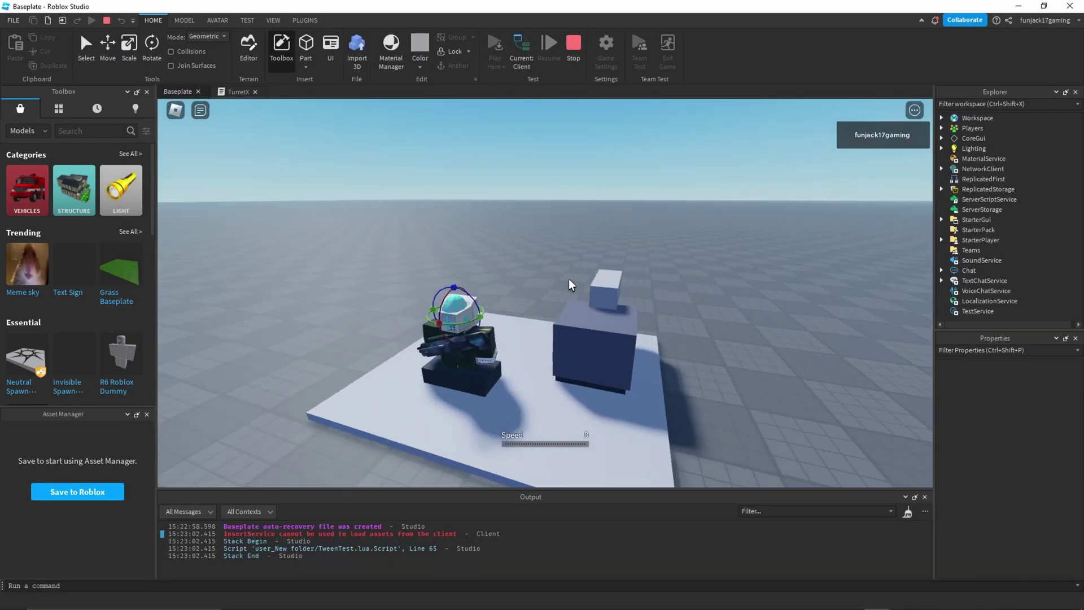
click(569, 280)
right_drag(569, 279, 569, 279)
scroll(569, 279, down, 3)
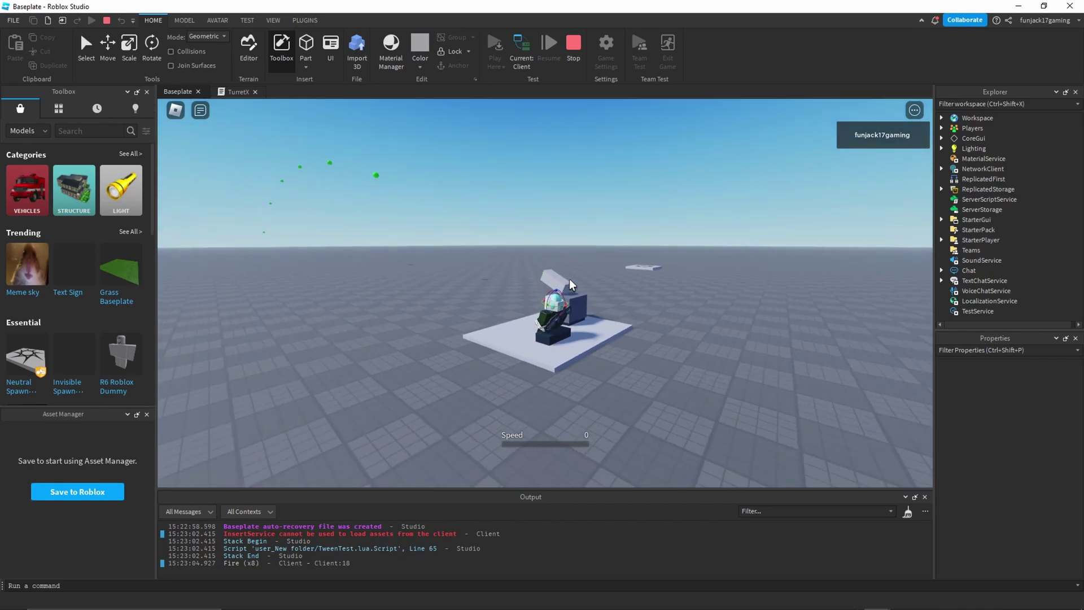
click(574, 46)
Set the ammo's Linear Speed to Yes and regenerate the turret.
scroll(160, 228, up, 8)
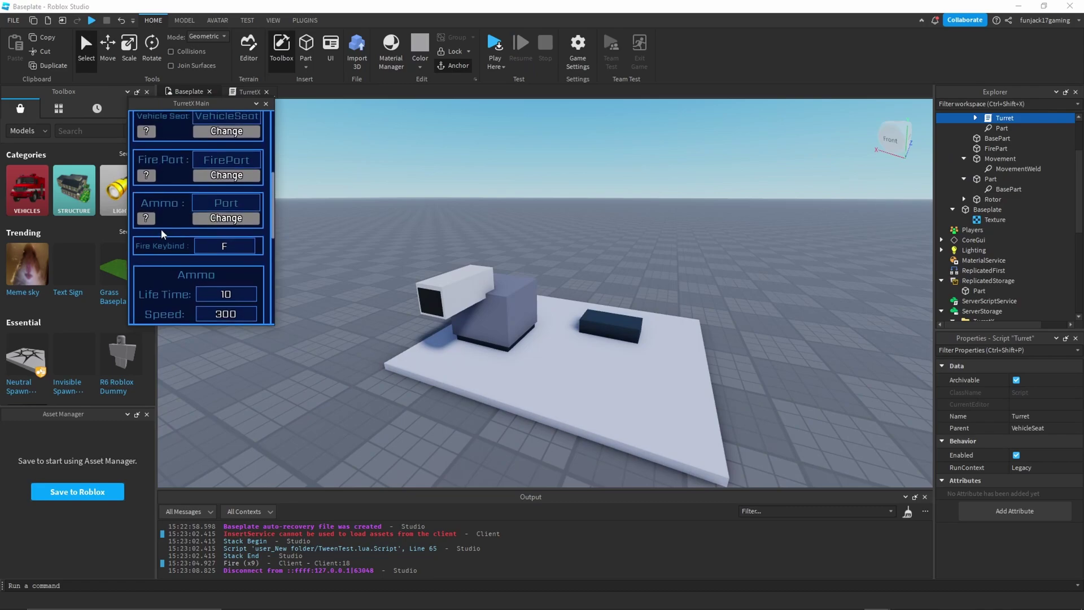
scroll(161, 232, down, 3)
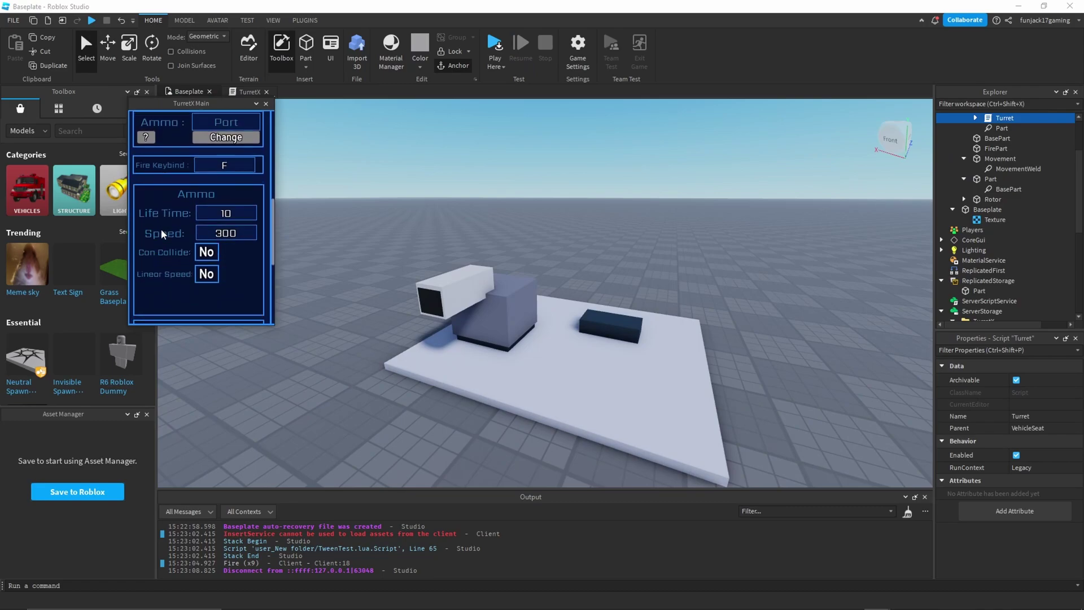
click(206, 271)
scroll(207, 271, down, 3)
scroll(231, 267, down, 3)
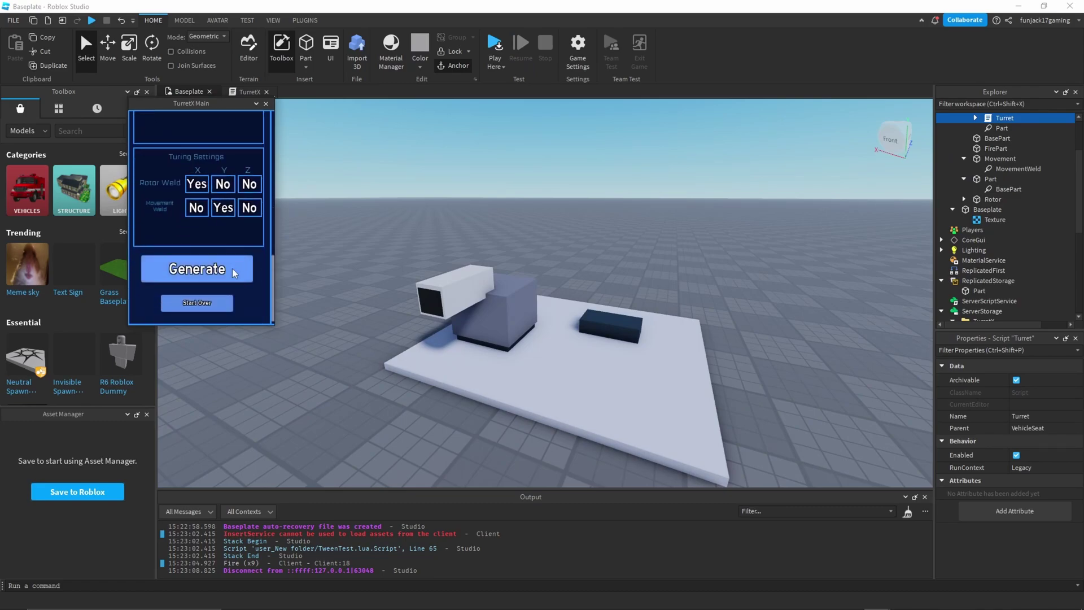
Run a playtest, fire several shots to examine their linear flight, and end the test.
click(500, 47)
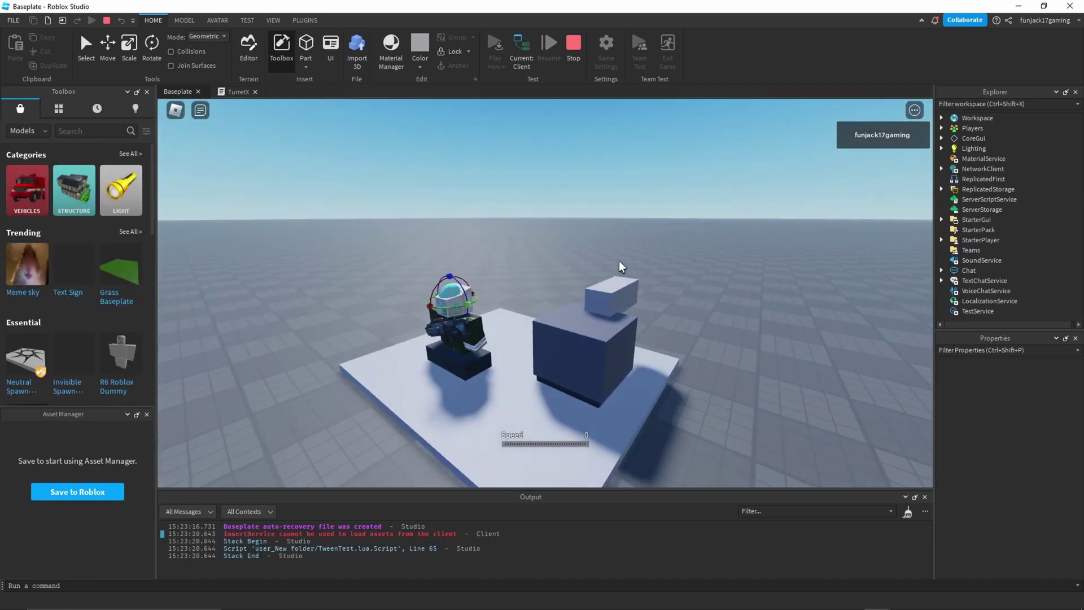
right_drag(619, 260, 619, 260)
click(619, 260)
scroll(619, 260, down, 3)
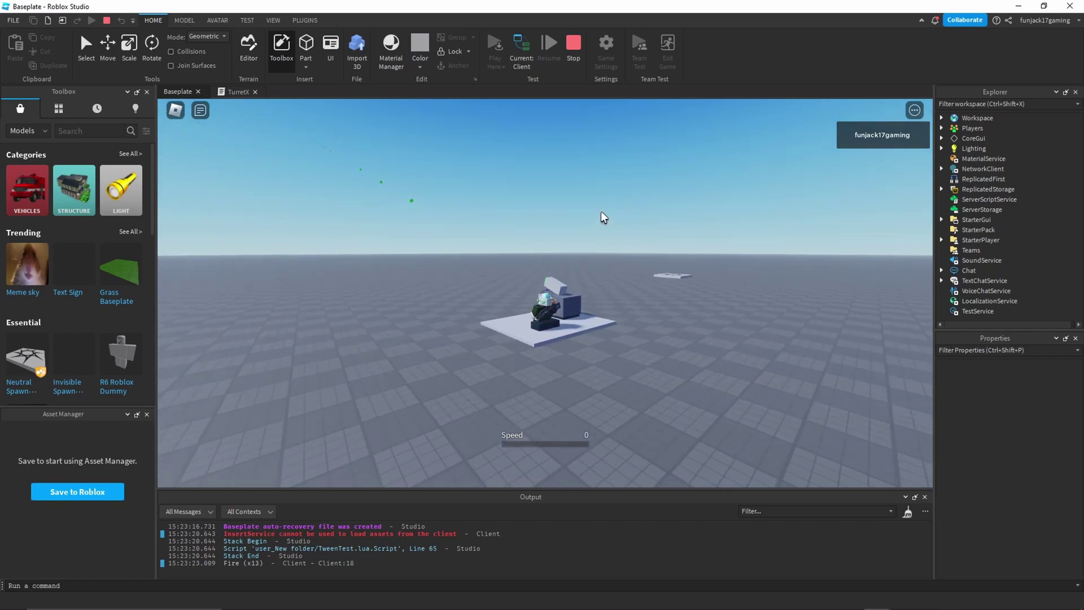
click(573, 45)
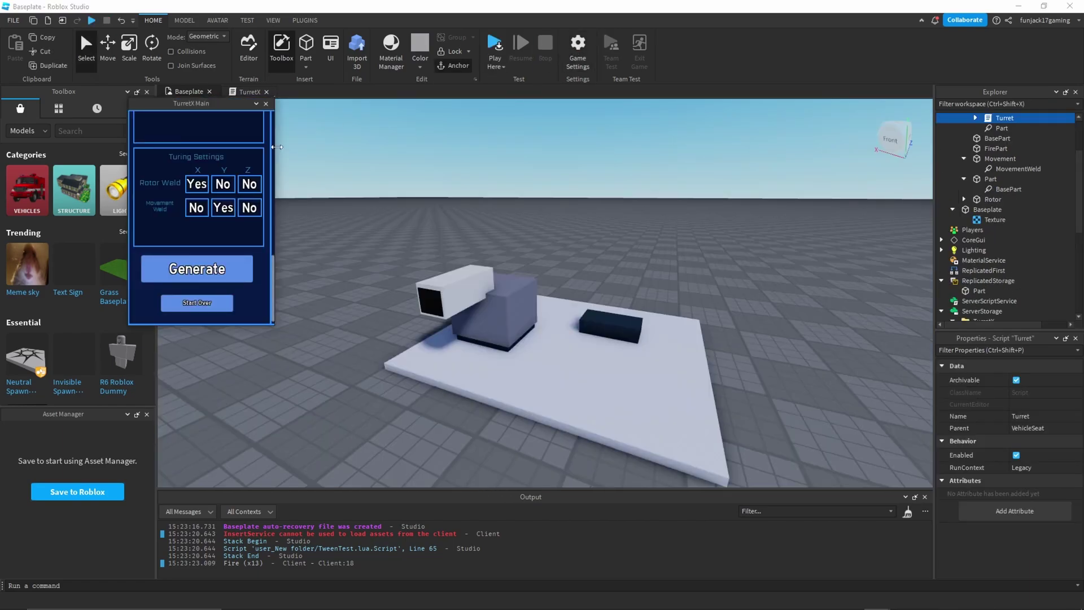
Change the Fire Keybind to G and generate the turret with the updated settings.
scroll(220, 204, up, 3)
scroll(219, 209, up, 3)
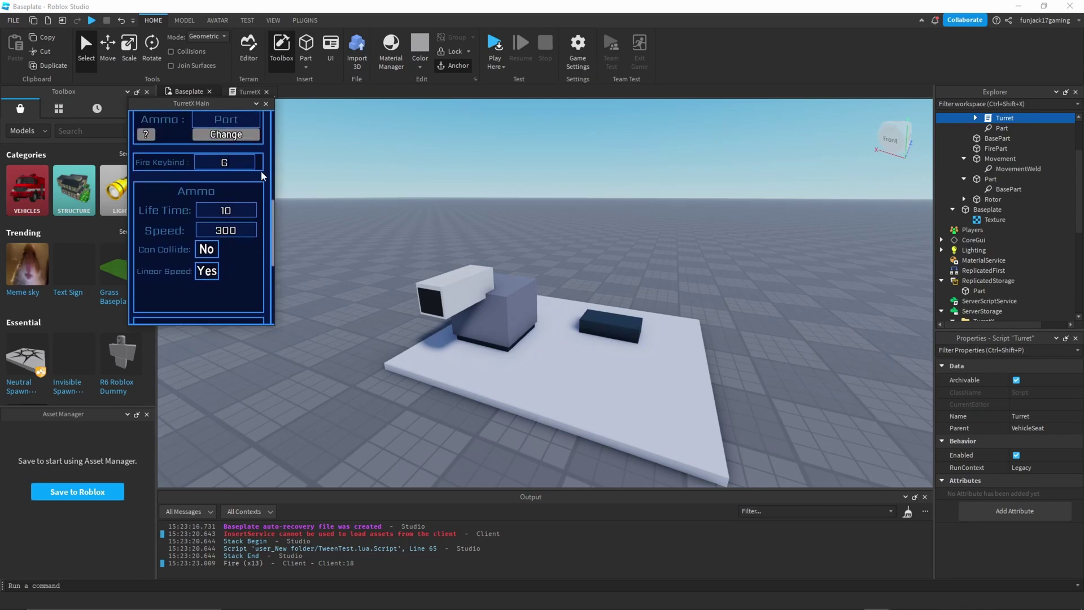
scroll(249, 179, down, 5)
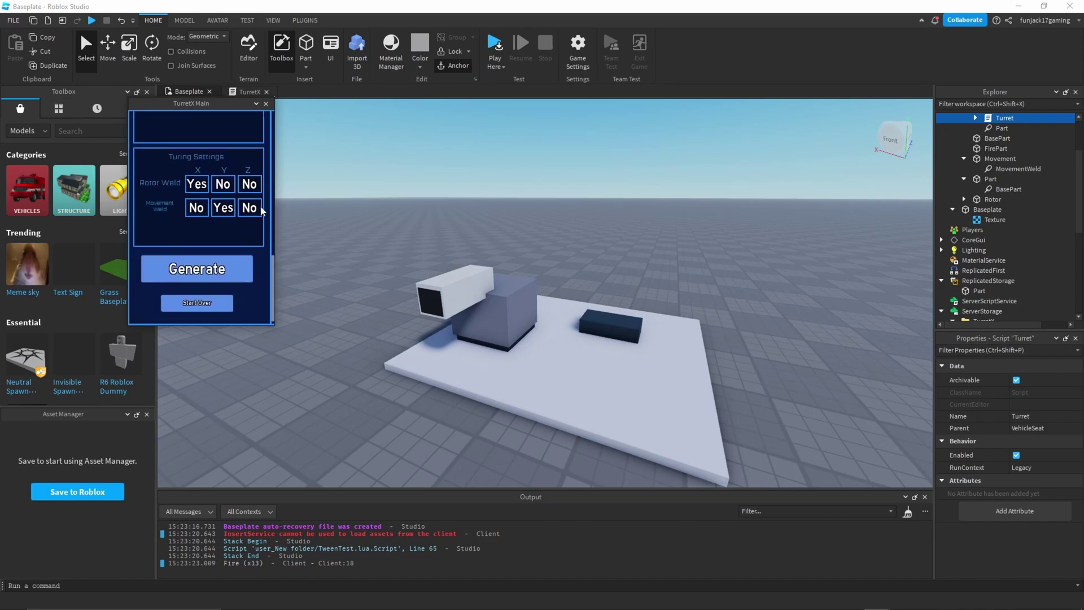
click(197, 269)
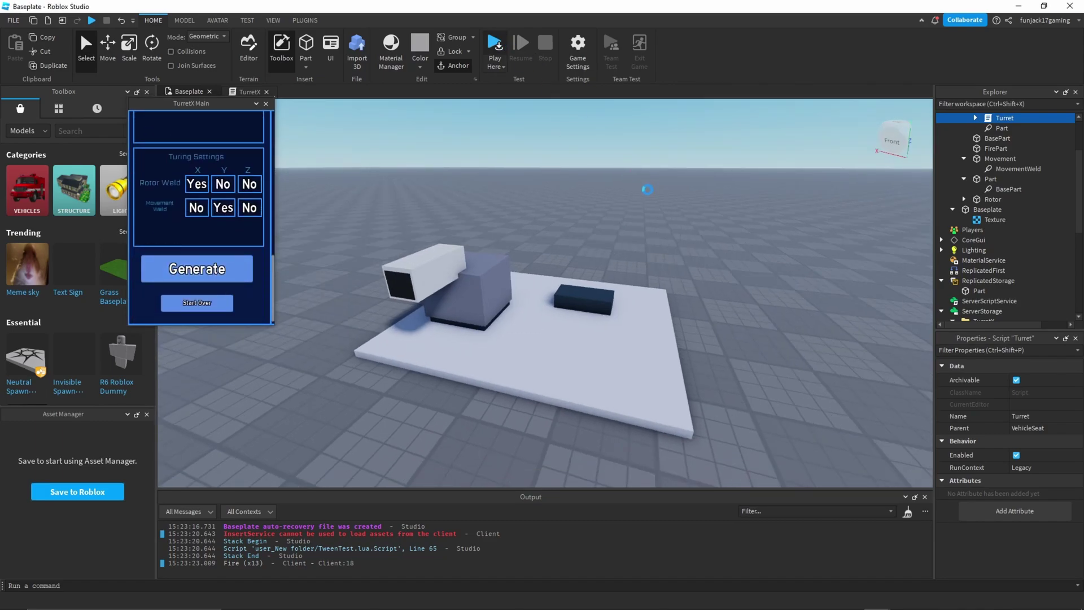
Start a playtest with the new fire keybind and look around the turret from its seat.
click(495, 44)
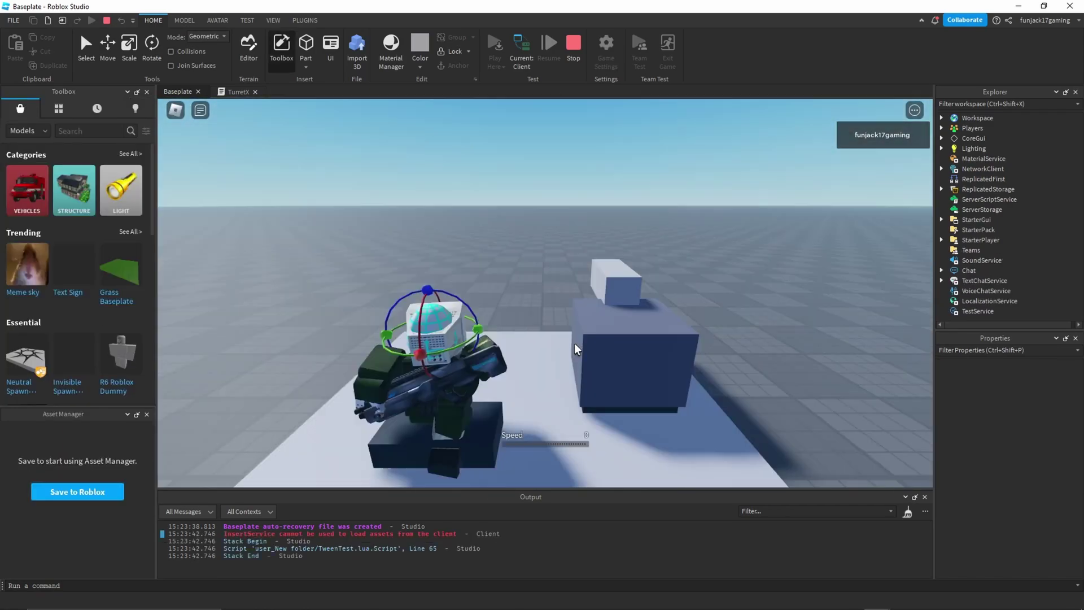
scroll(574, 343, down, 3)
right_drag(574, 343, 574, 343)
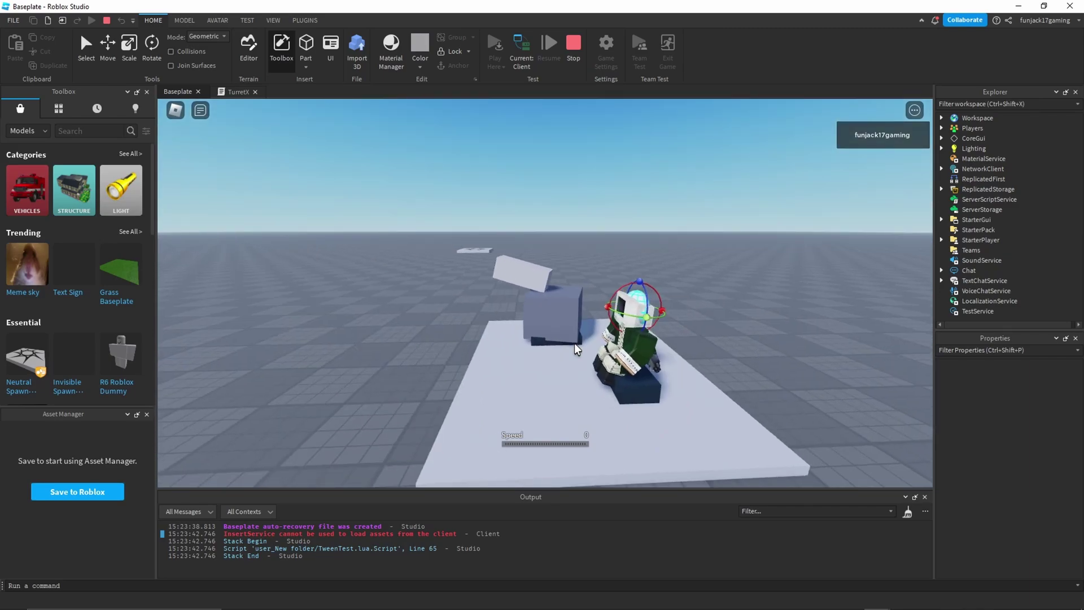
Fire a series of shots from the turret while turning its aim, and stop the playtest.
click(574, 343)
click(574, 343)
click(574, 343)
click(574, 344)
click(575, 343)
click(574, 344)
click(574, 343)
click(574, 343)
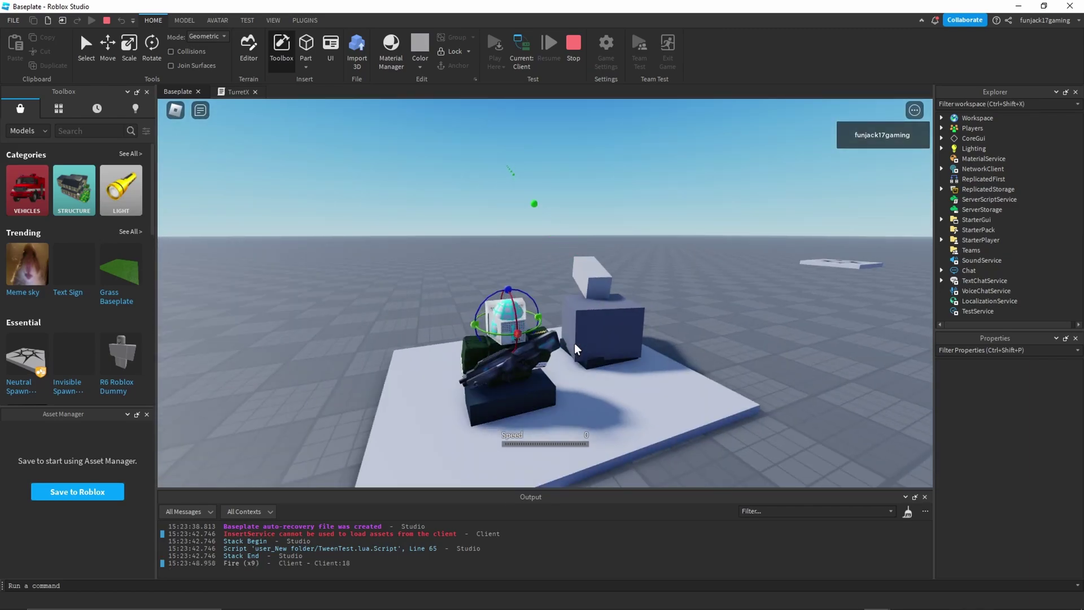
click(574, 343)
click(574, 54)
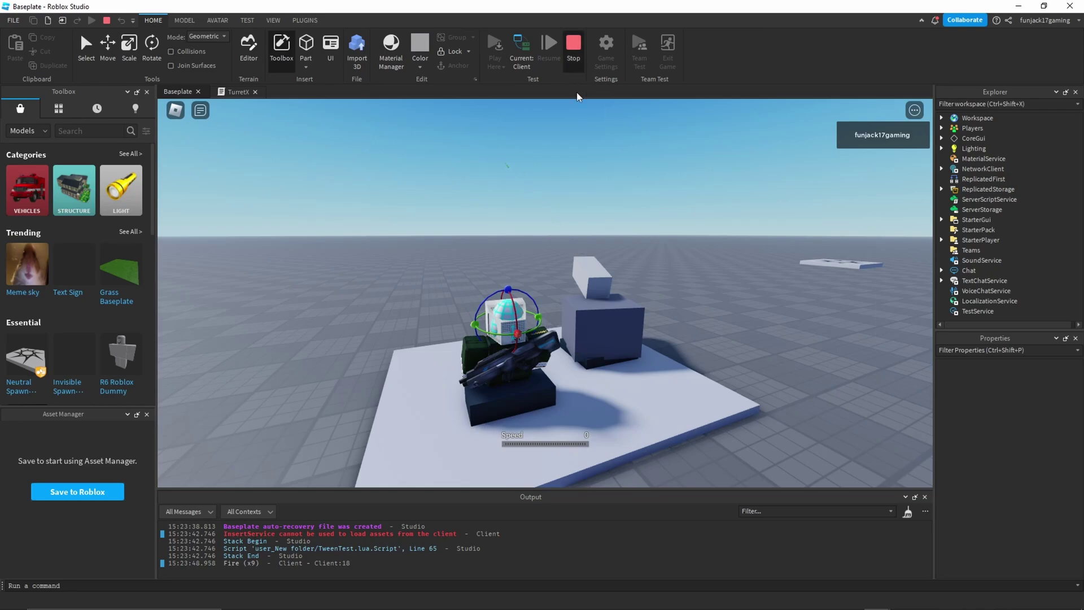
View the TurretX help for the Movement Part, Base Part and Rotor Part, with the Help Menu moved over the viewport.
scroll(144, 243, up, 10)
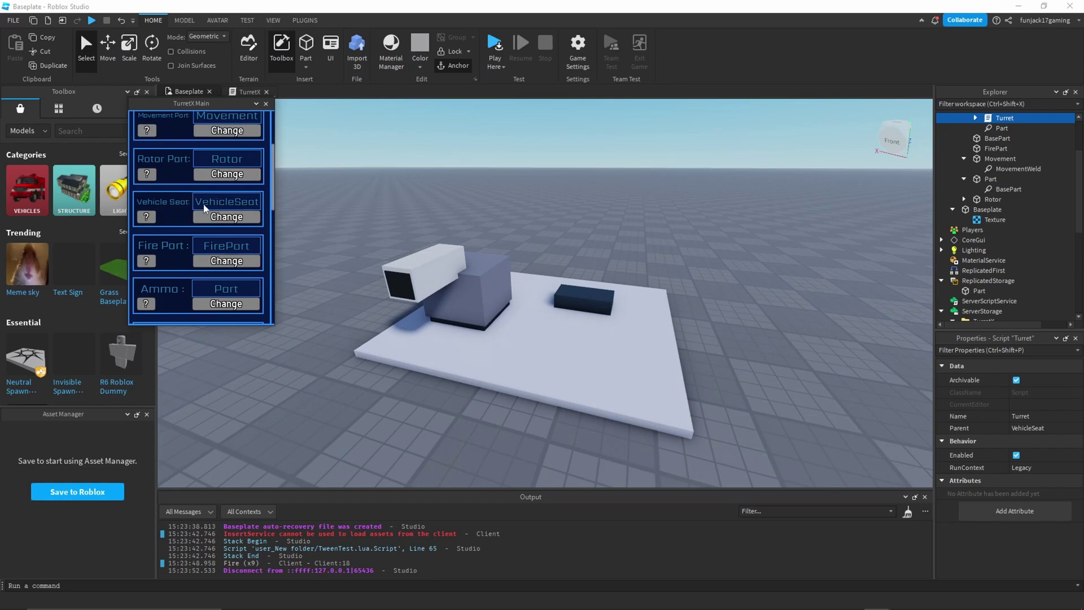
scroll(200, 209, up, 3)
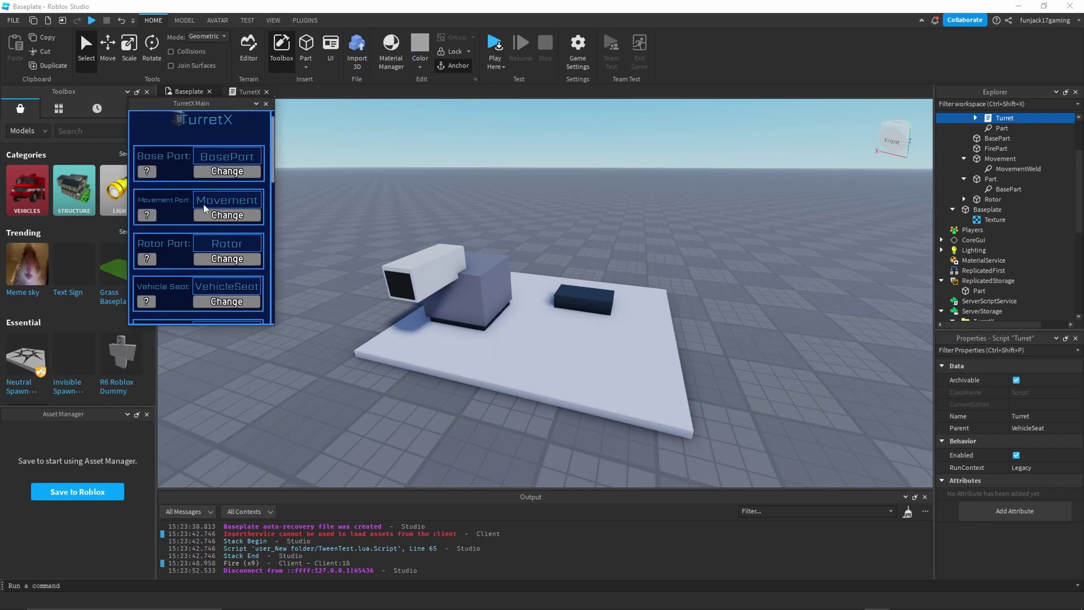
click(157, 217)
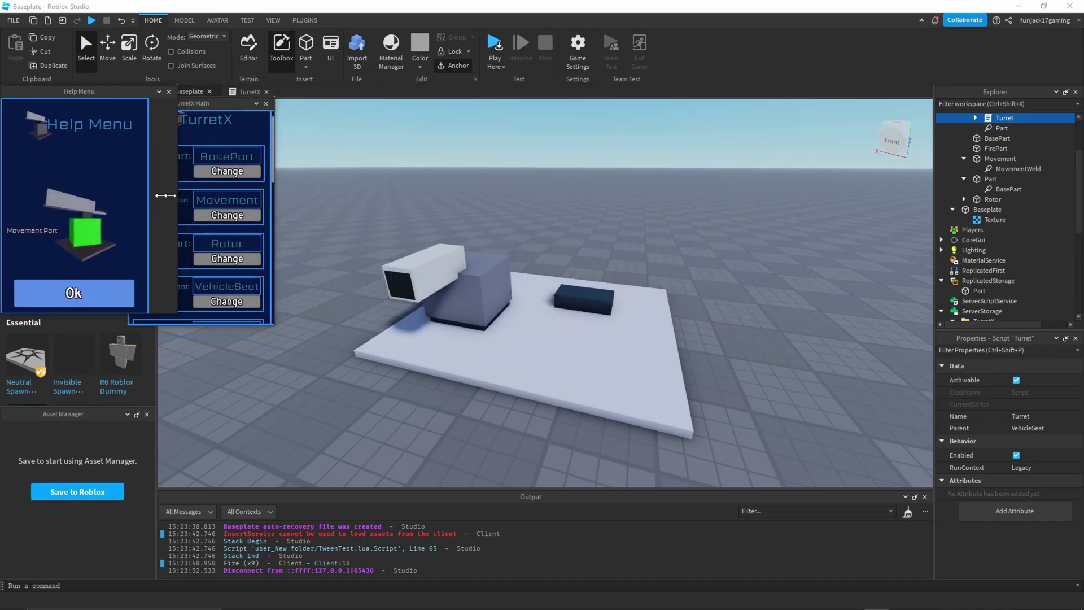
drag(89, 91, 393, 141)
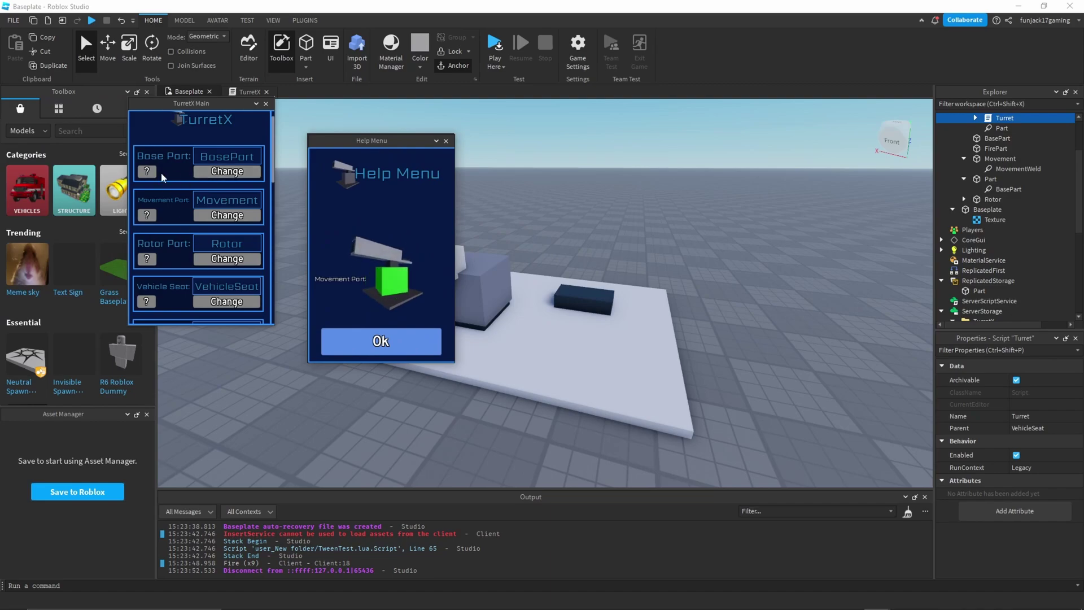
click(147, 171)
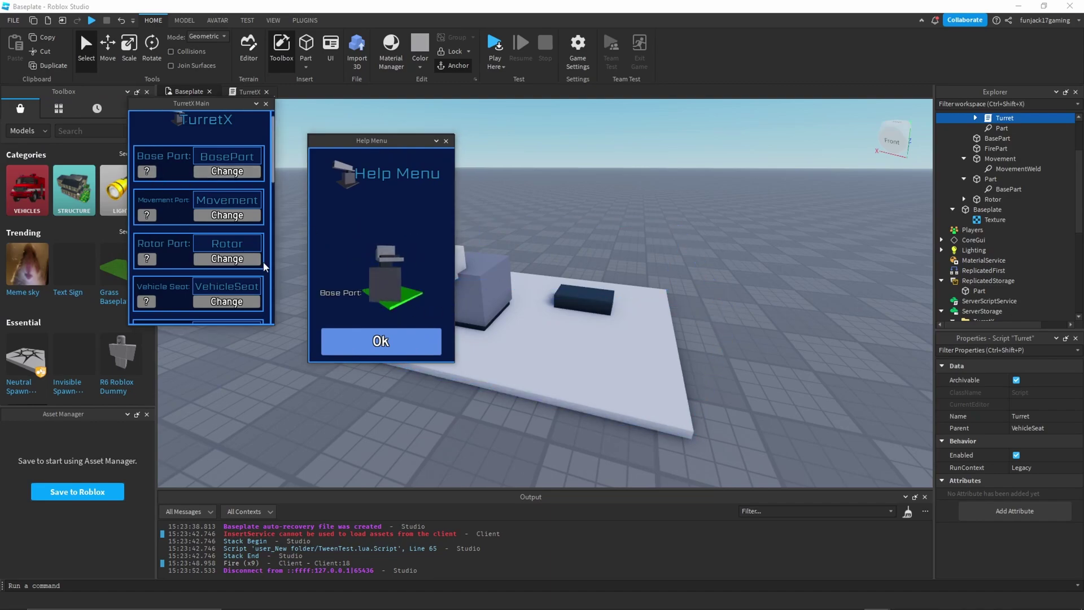
click(146, 259)
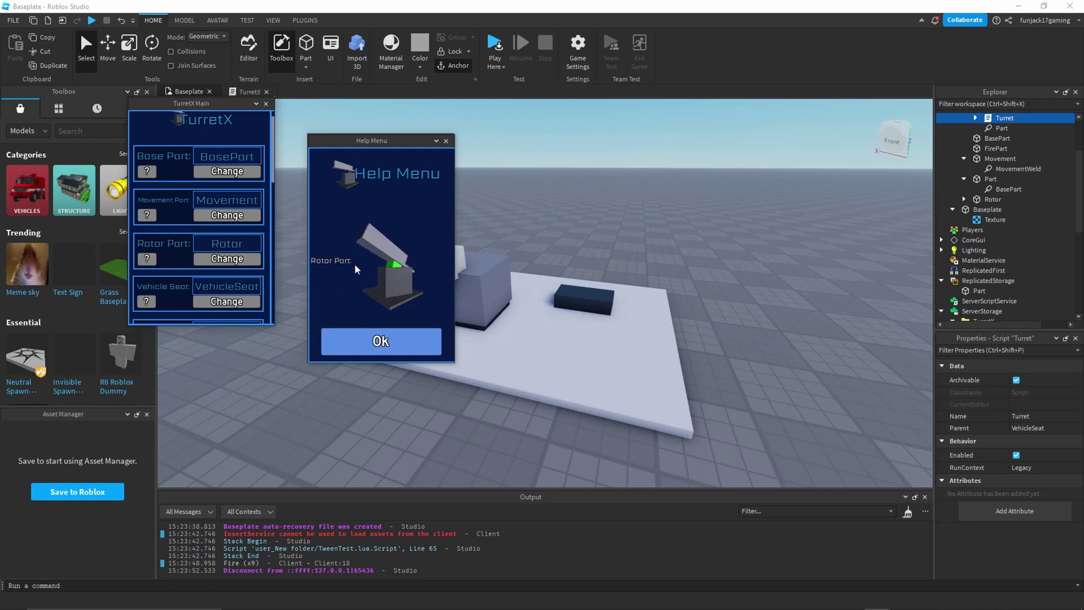
View the help for the Fire Part and Ammo, look over the ammo and turning settings, and close the Help Menu.
scroll(182, 252, down, 3)
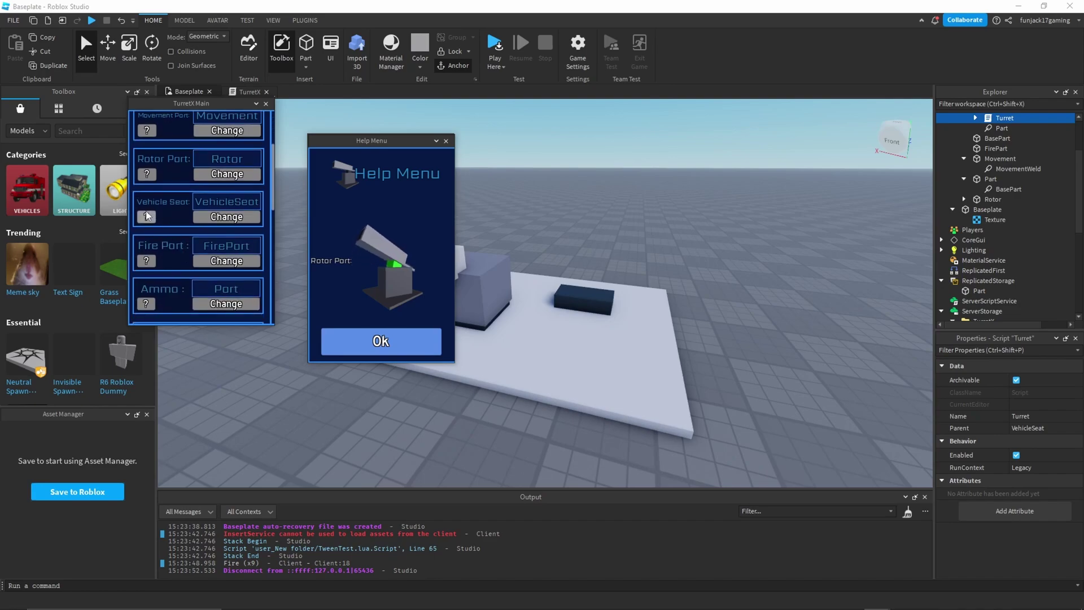
click(148, 263)
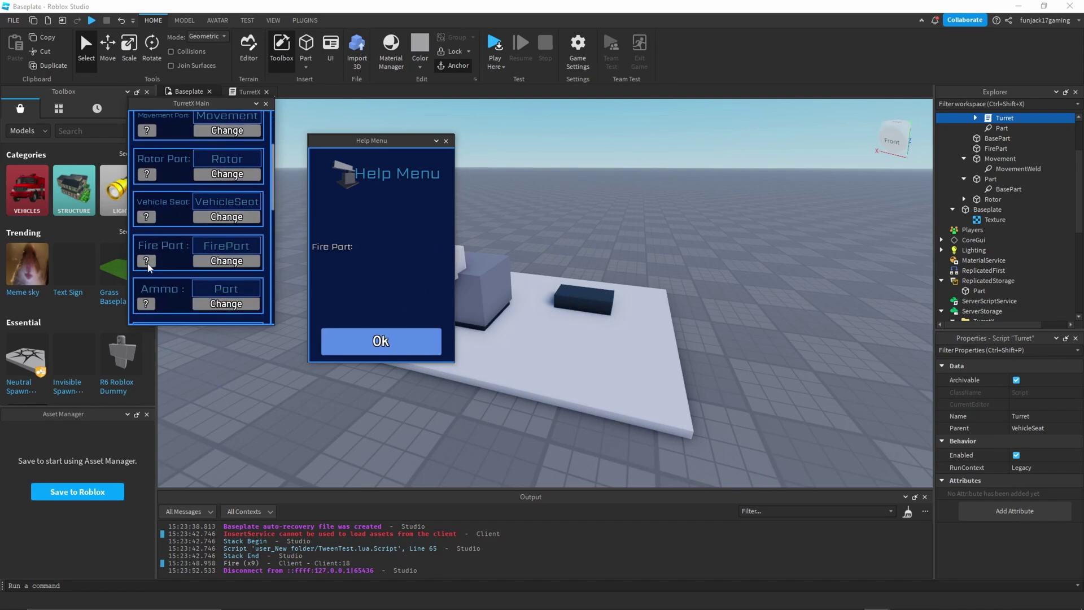
click(145, 302)
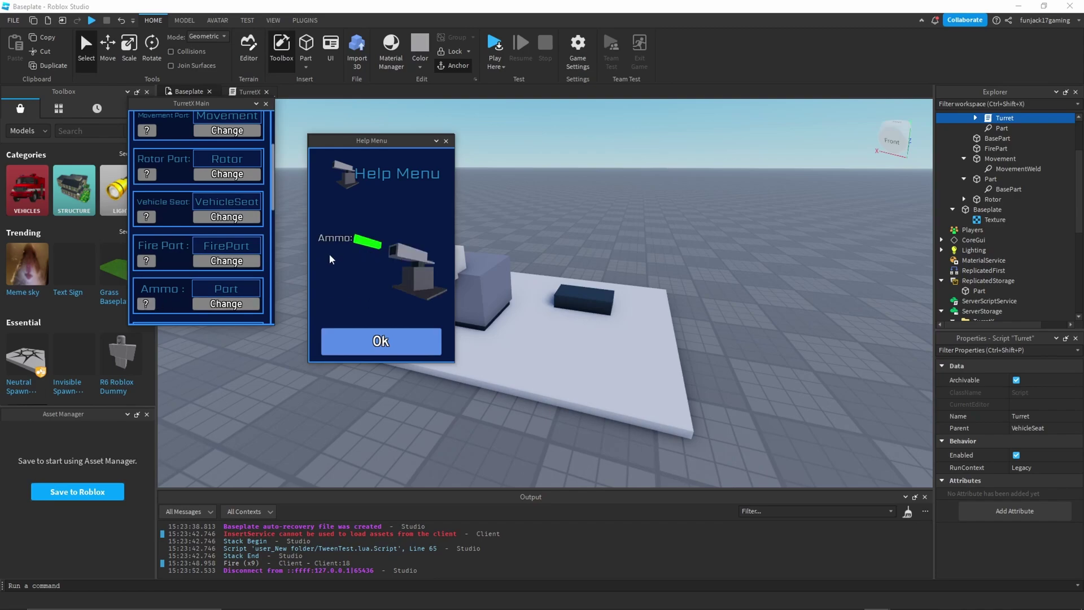
scroll(172, 222, down, 5)
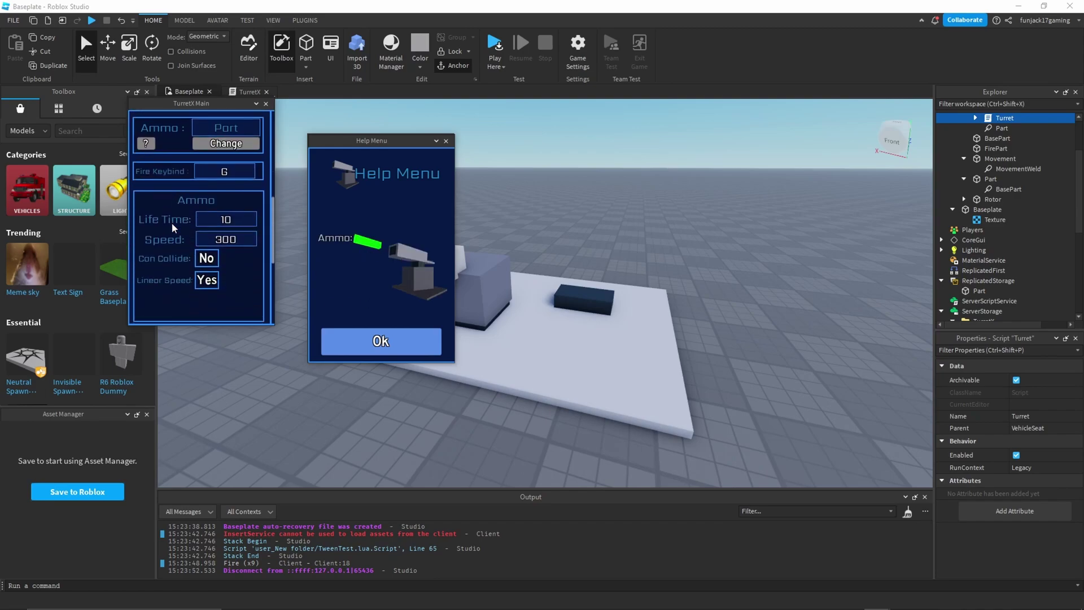
scroll(172, 223, down, 5)
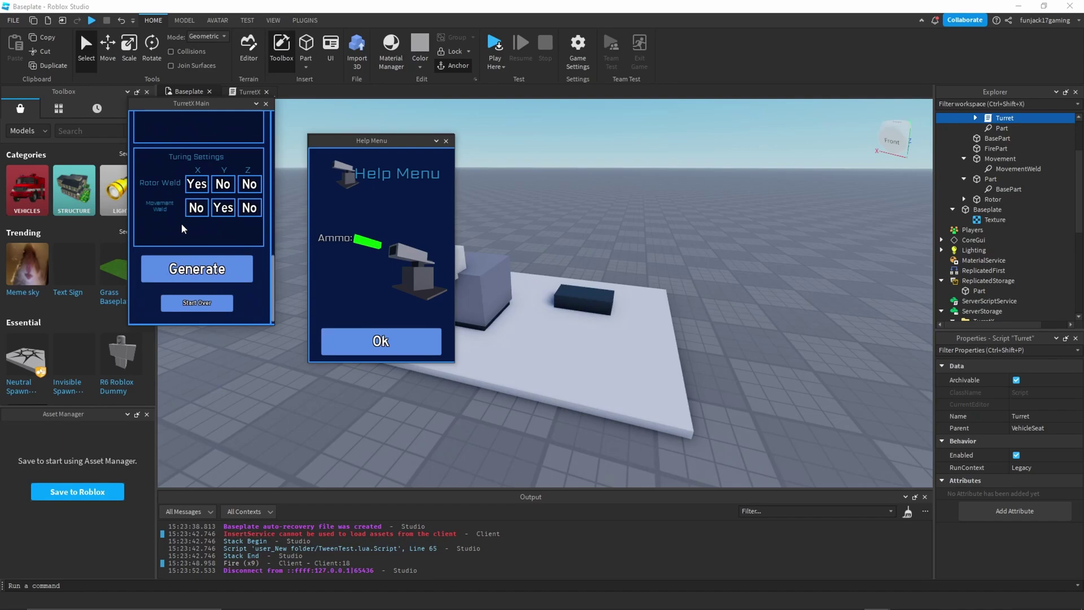
scroll(181, 222, up, 3)
click(395, 339)
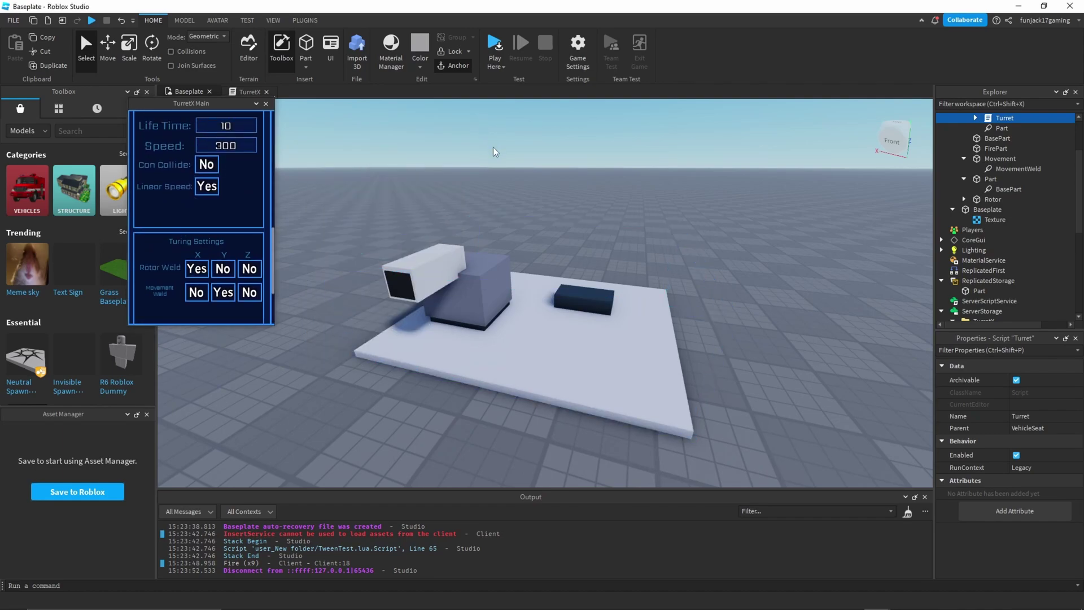
Start the TurretX setup over to return to its opening page.
scroll(229, 191, up, 6)
scroll(236, 231, down, 6)
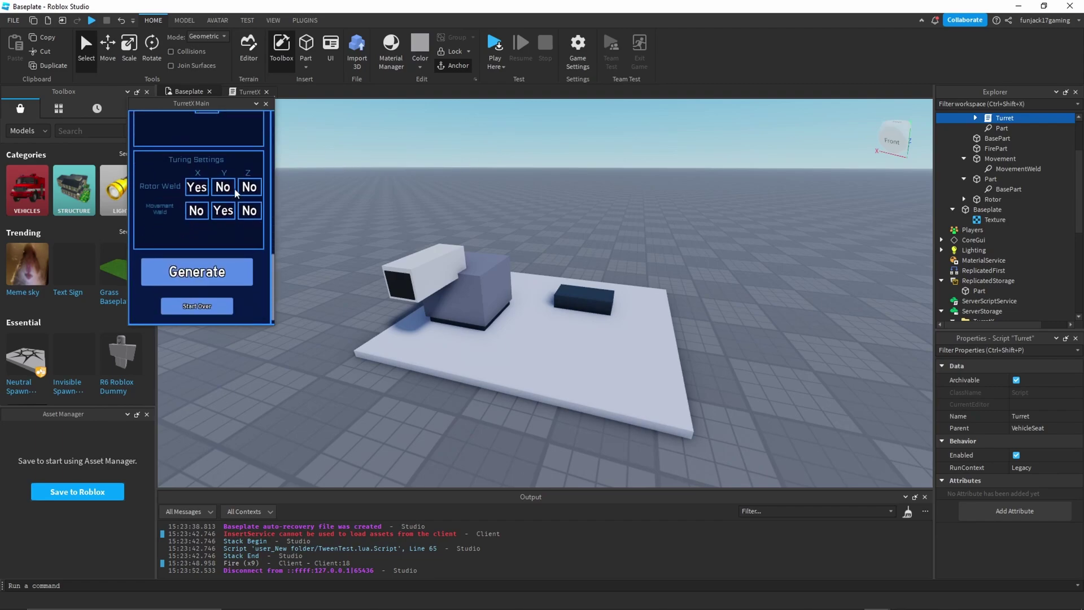
click(207, 299)
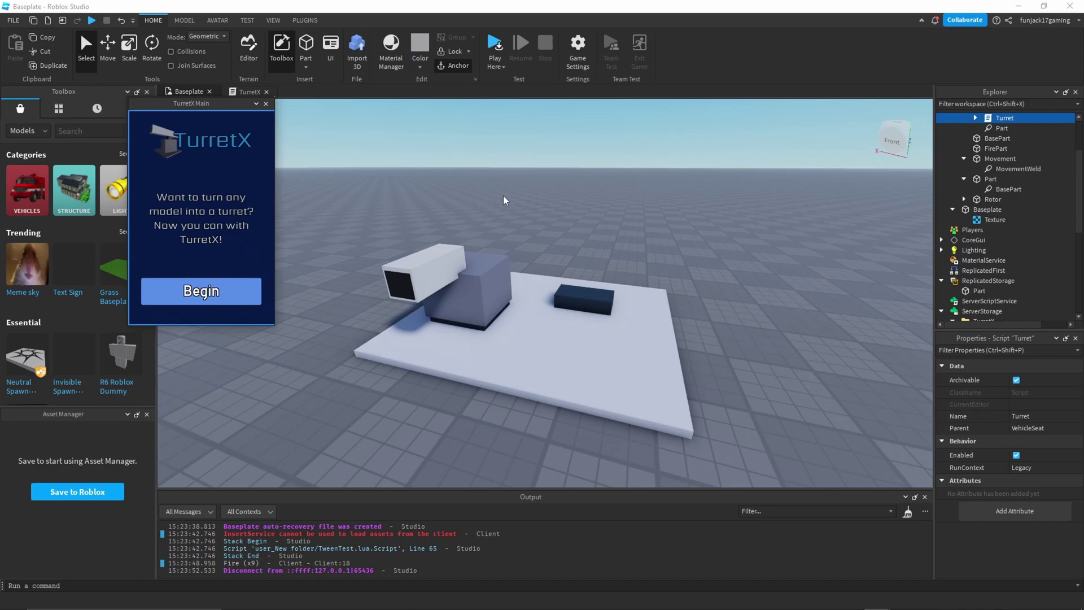